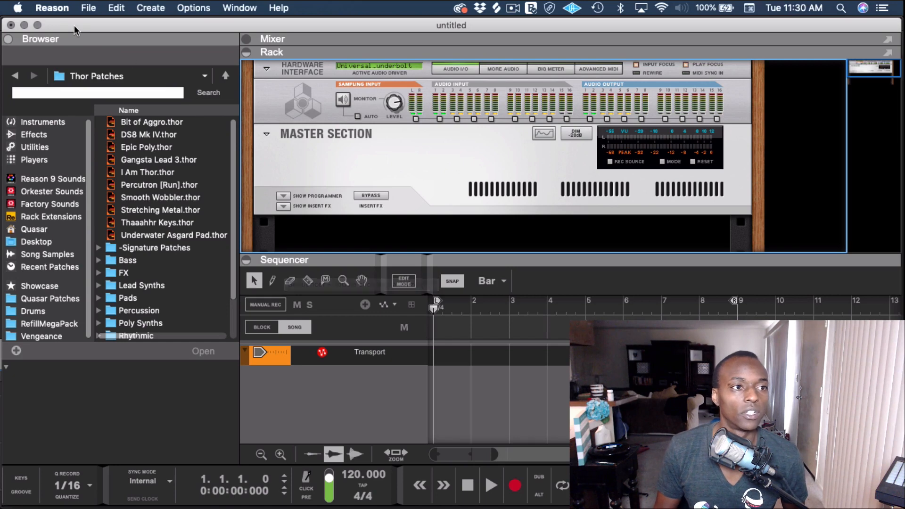
Step: Add a Combinator from the Reason utility devices to the rack
left_click_drag(73, 25, 71, 19)
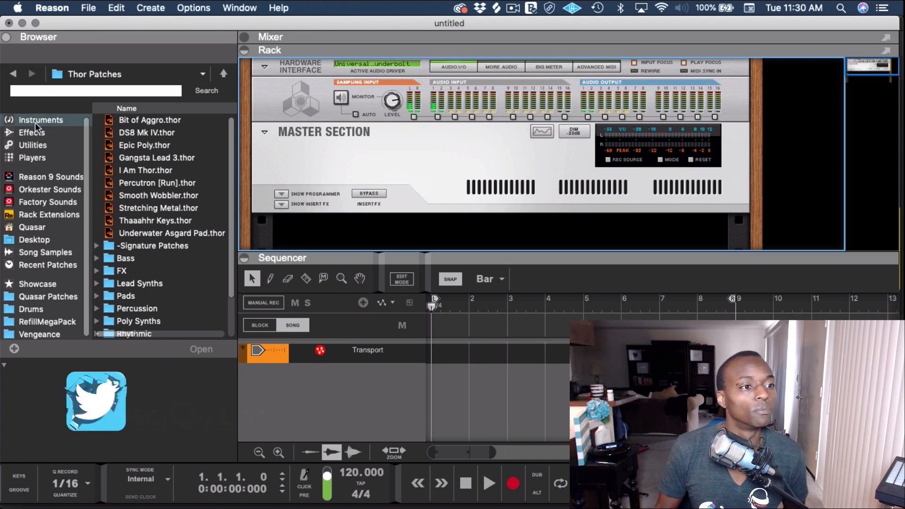
left_click(47, 147)
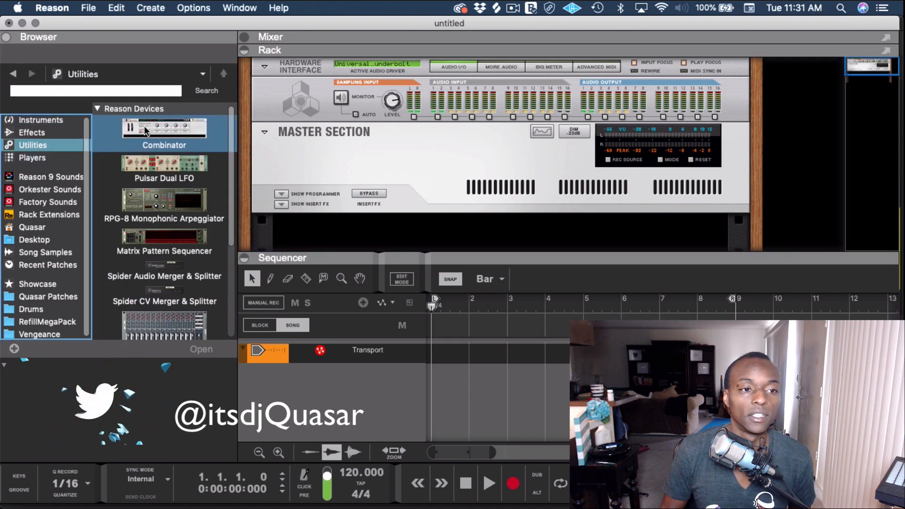
double_click(154, 123)
left_click(32, 119)
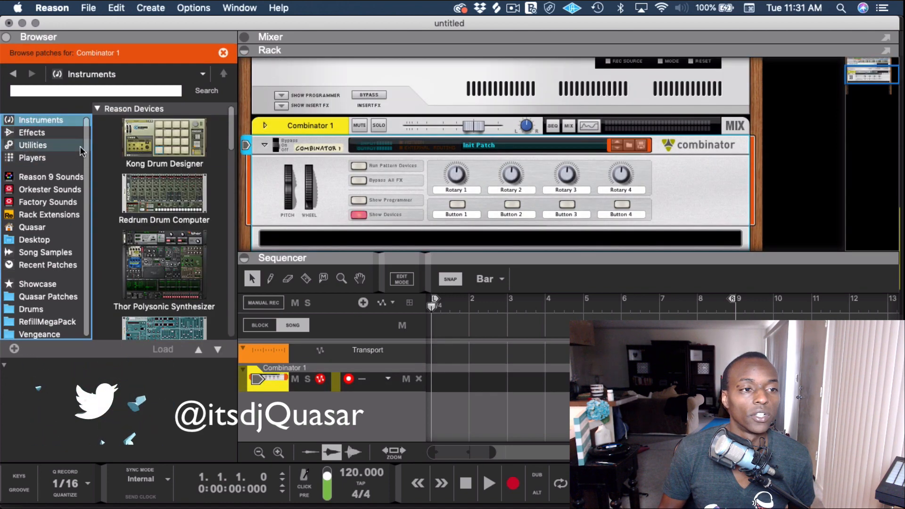
left_click(188, 197)
double_click(189, 265)
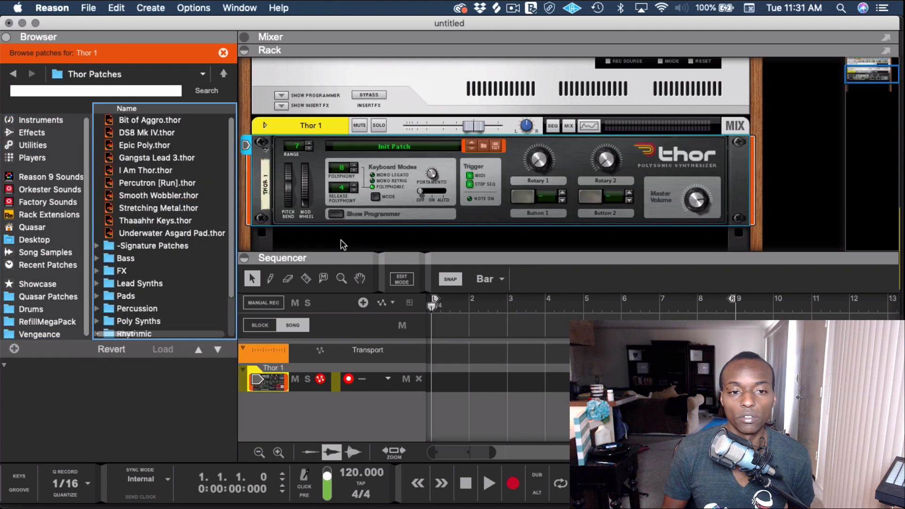
key("super+z")
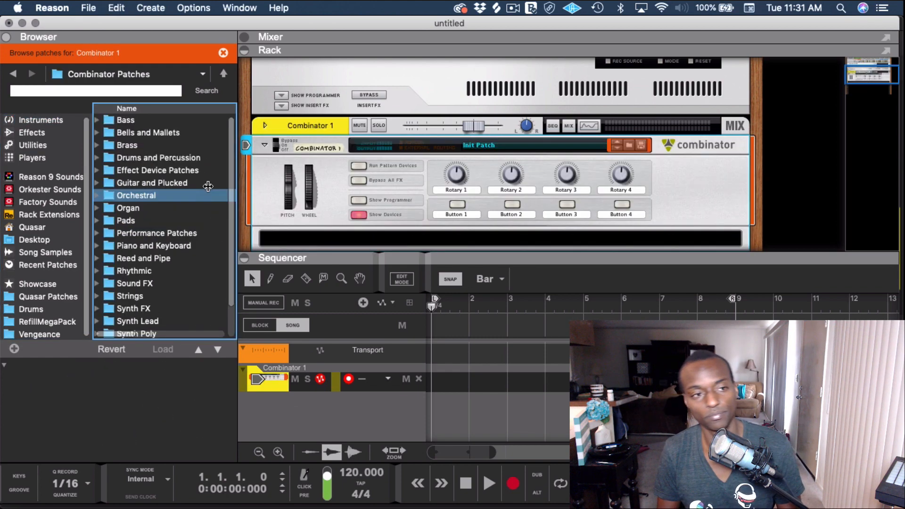
Step: Add a Thor Polysonic Synthesizer inside the Combinator, using the instrument devices
left_click(65, 144)
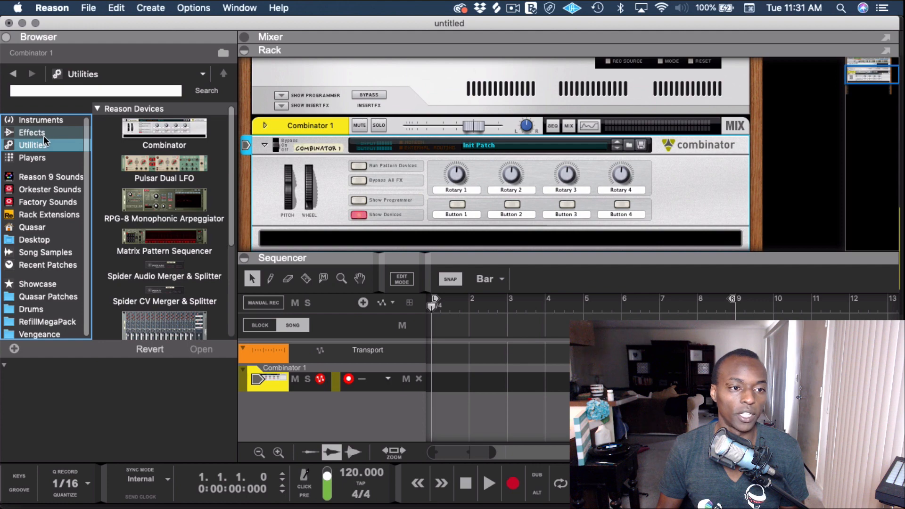
left_click(41, 131)
left_click(42, 121)
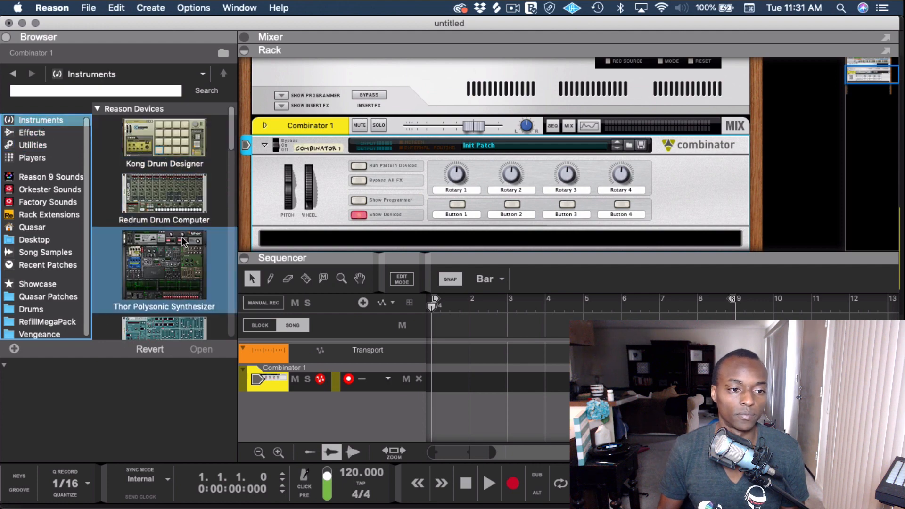
left_click_drag(182, 237, 421, 236)
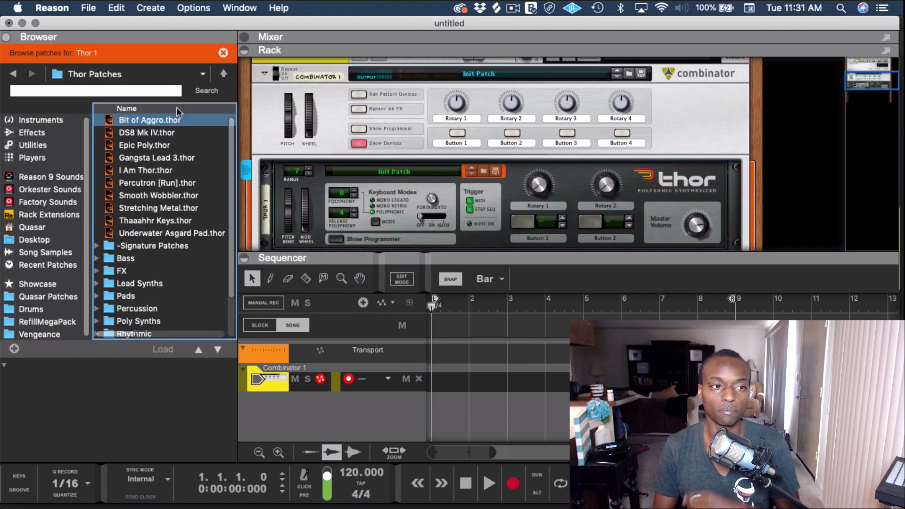
Step: Hide the device browser and rename the Combinator as Q Pad
left_click(6, 37)
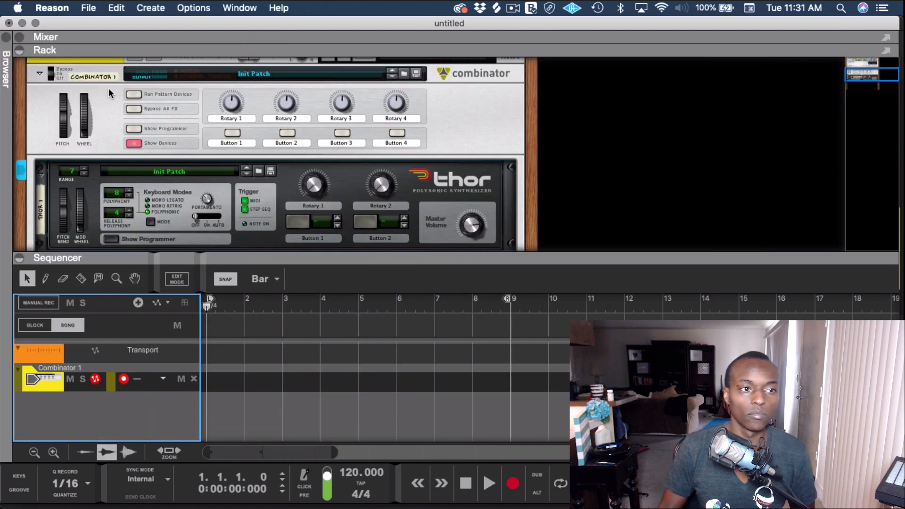
scroll(121, 135, "up", 1)
double_click(99, 103)
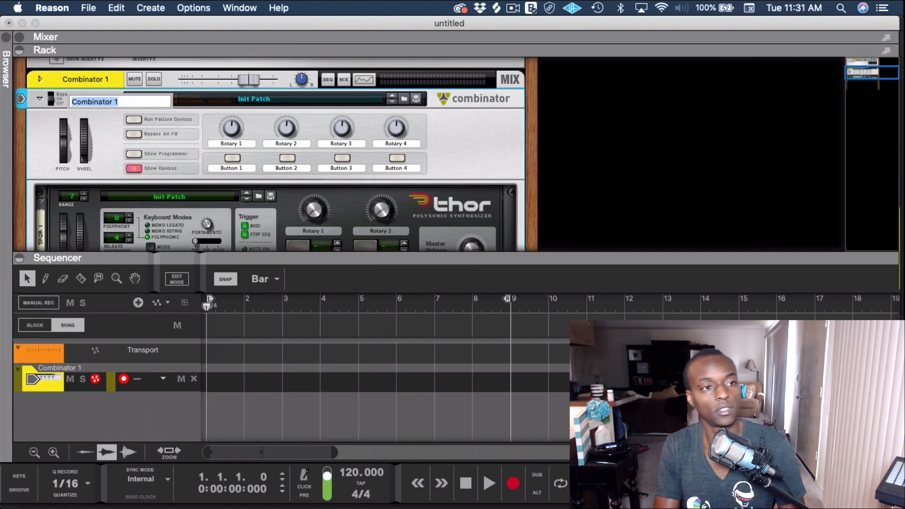
type("Q Pad")
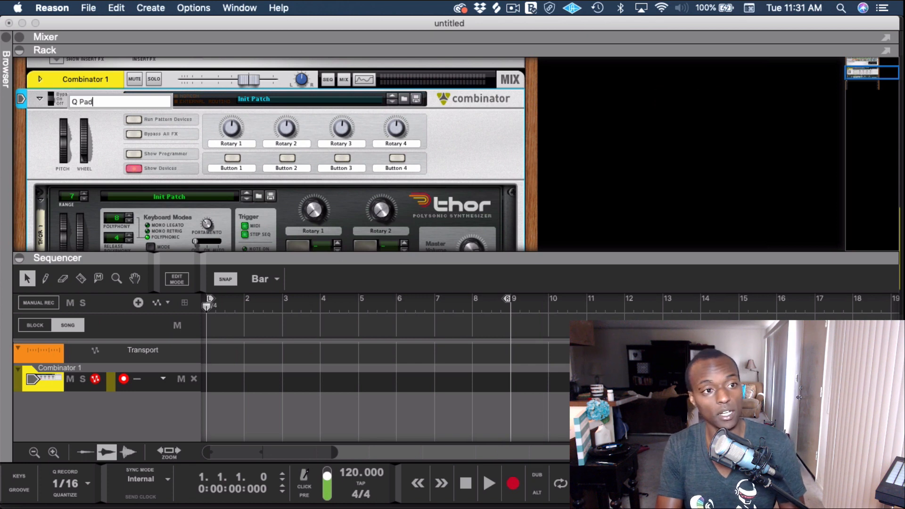
key("Return")
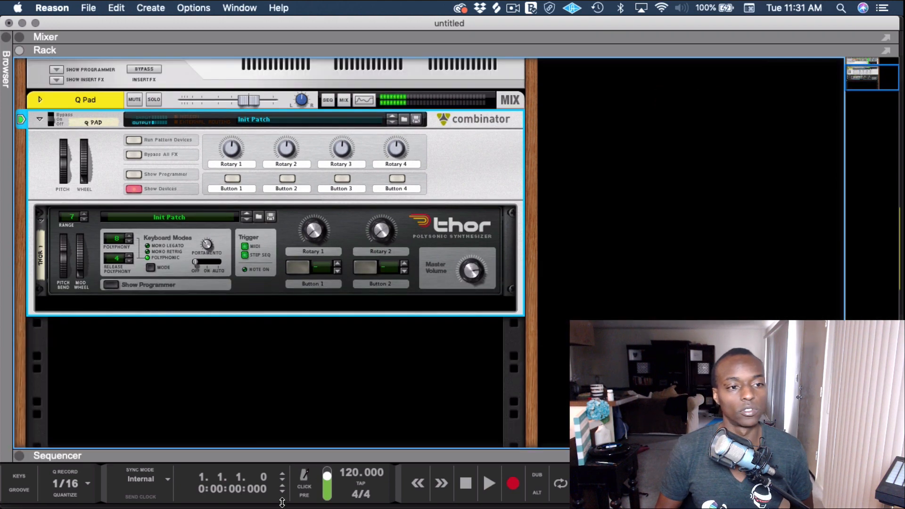
Step: Enlarge the rack view and show Thor's programmer section
key("F6")
left_click(113, 284)
scroll(156, 256, "down", 3)
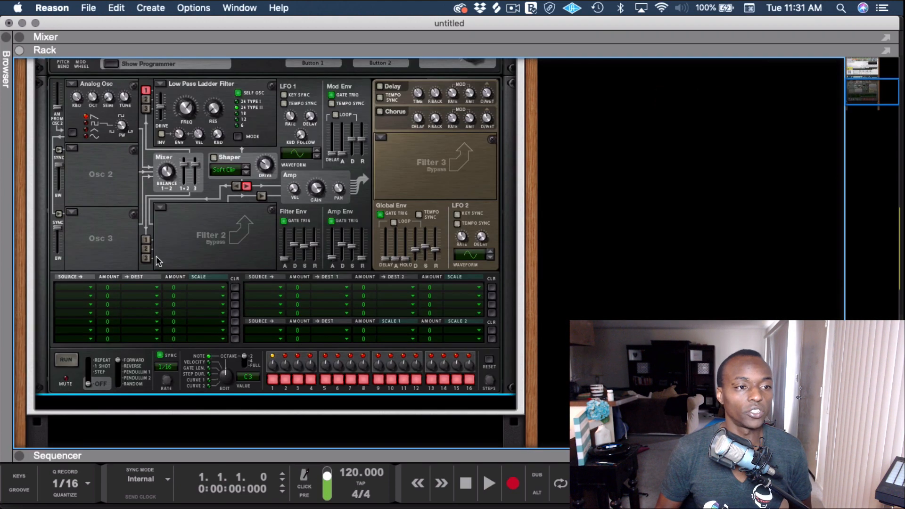
scroll(157, 230, "up", 5)
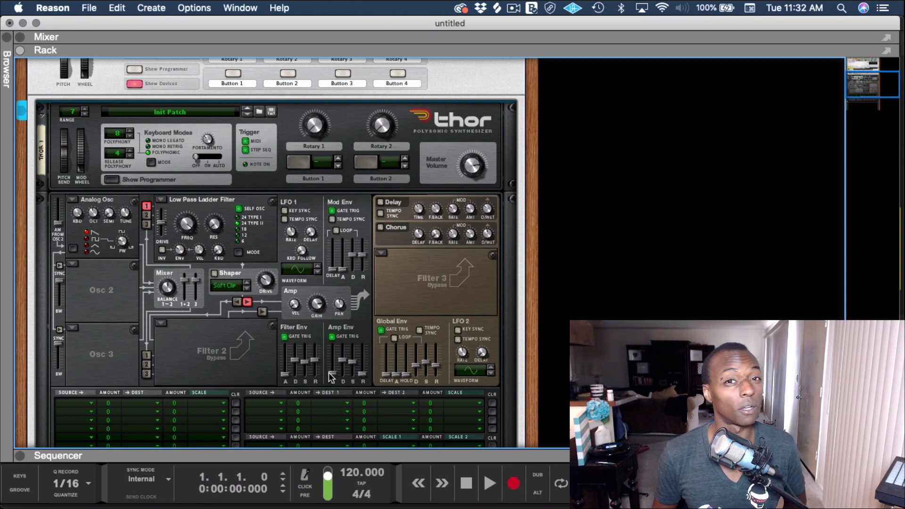
Step: Set Thor's Amp Env attack to 697 ms and raise the envelope's sustain and release
mouse_move(332, 377)
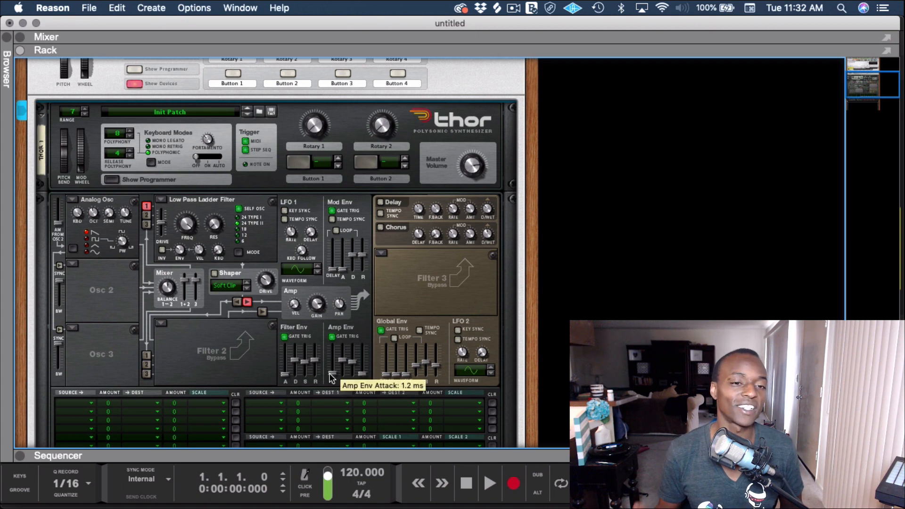
left_click_drag(330, 373, 333, 366)
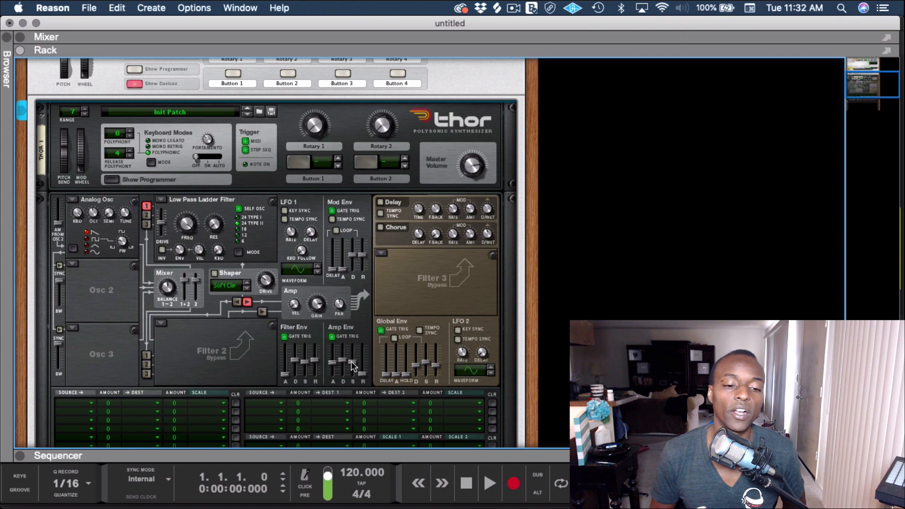
left_click_drag(353, 367, 355, 349)
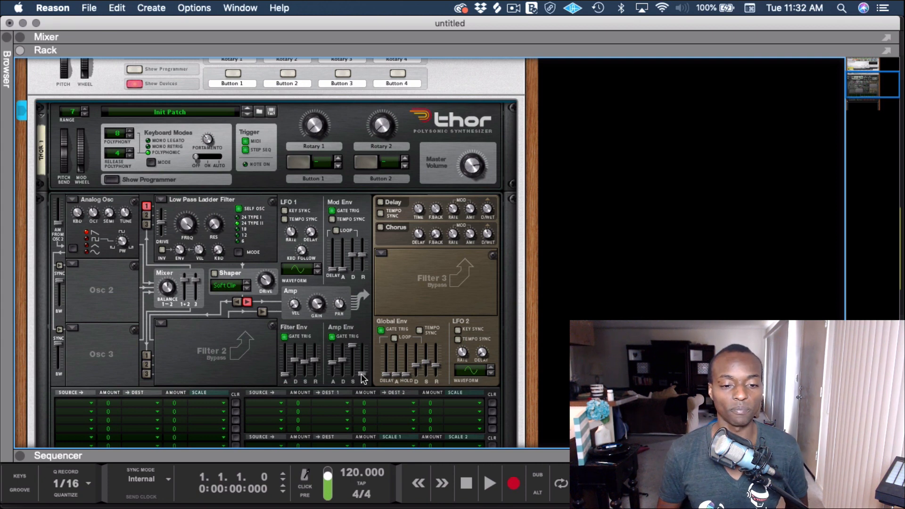
left_click_drag(361, 375, 361, 369)
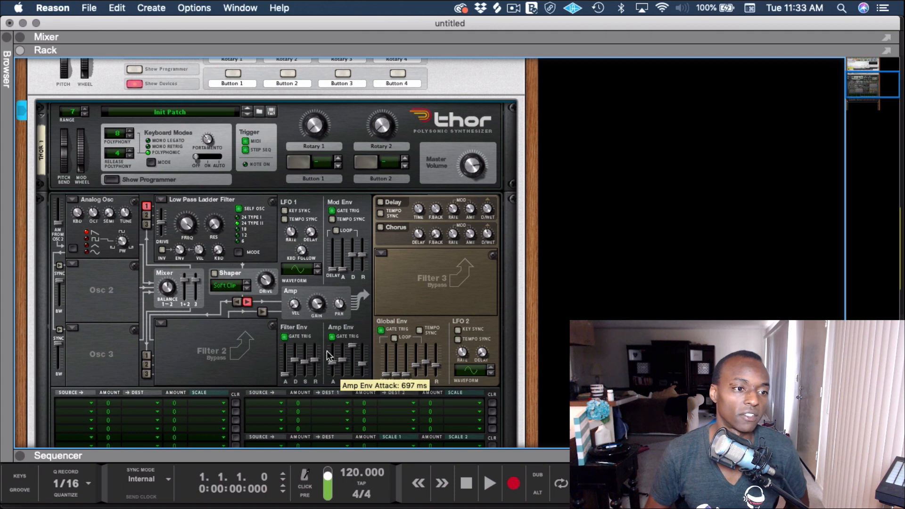
Step: Change oscillator 1 to Multi Oscillator and adjust its detune amount to about 30
left_click(73, 203)
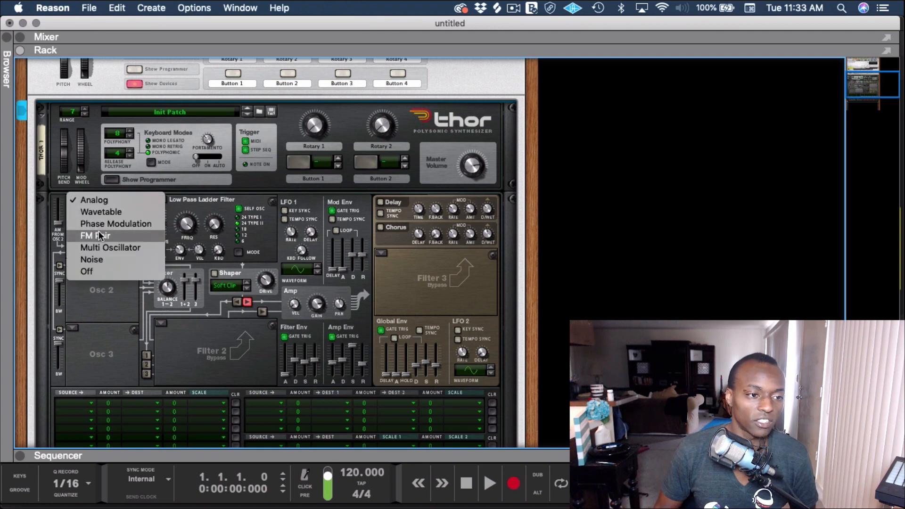
left_click(104, 249)
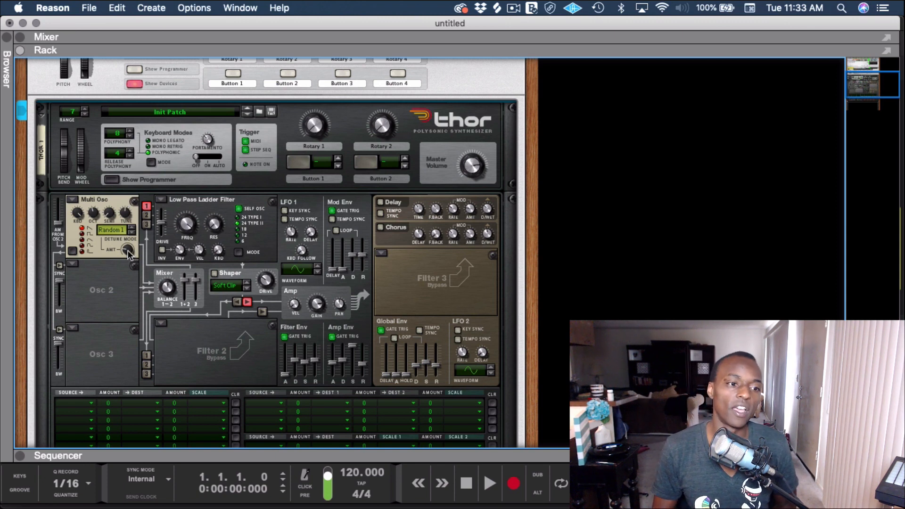
mouse_move(128, 253)
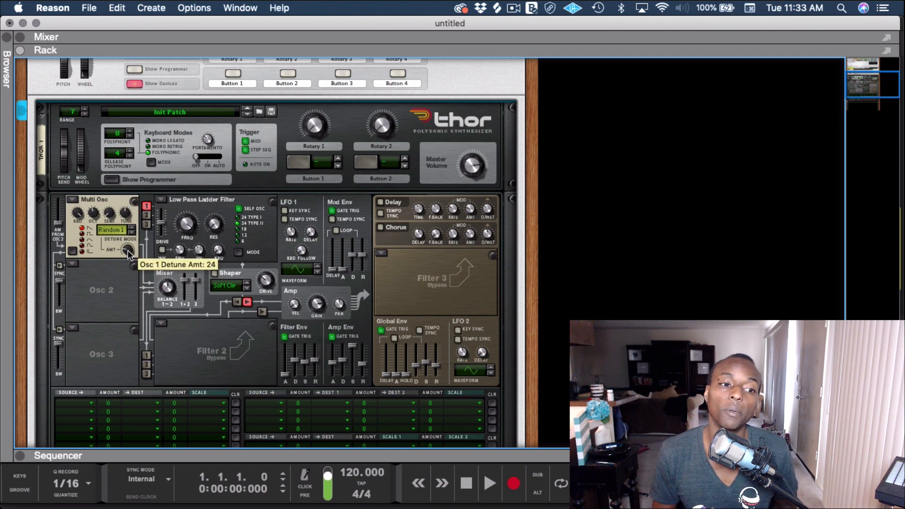
scroll(128, 251, "up", 6)
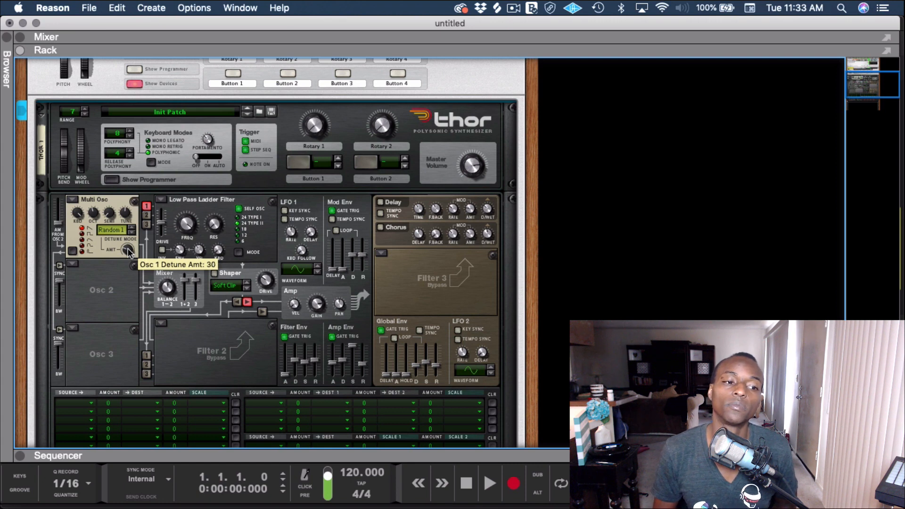
scroll(128, 251, "down", 2)
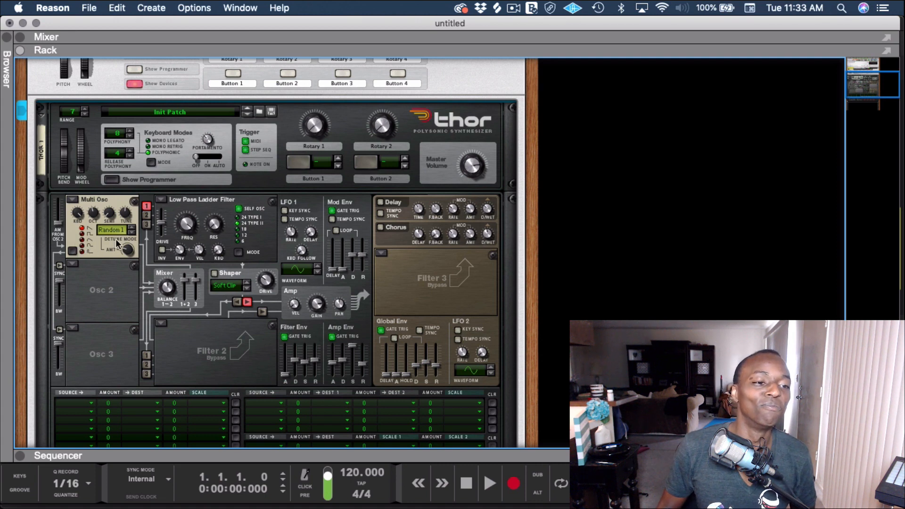
Step: Set oscillator 2 to Multi Oscillator, routed into Filter 1, and adjust its semitone tuning
left_click(73, 265)
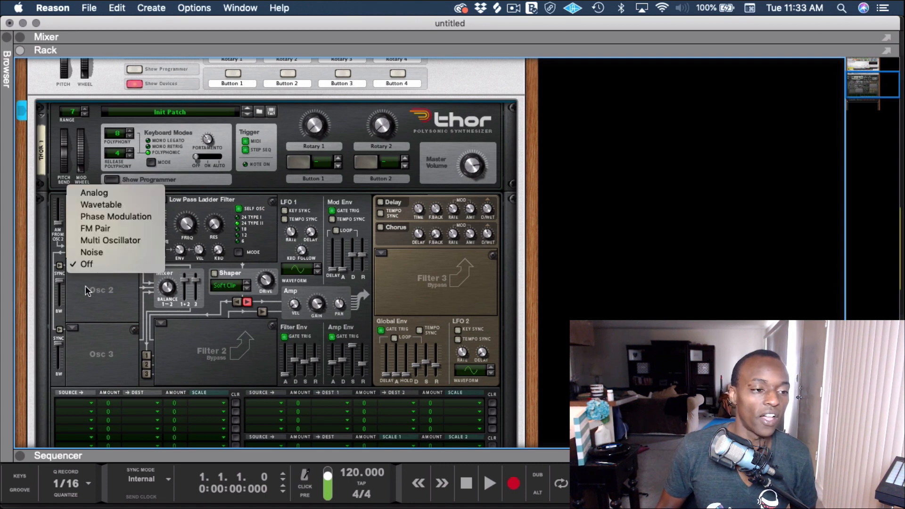
left_click(110, 241)
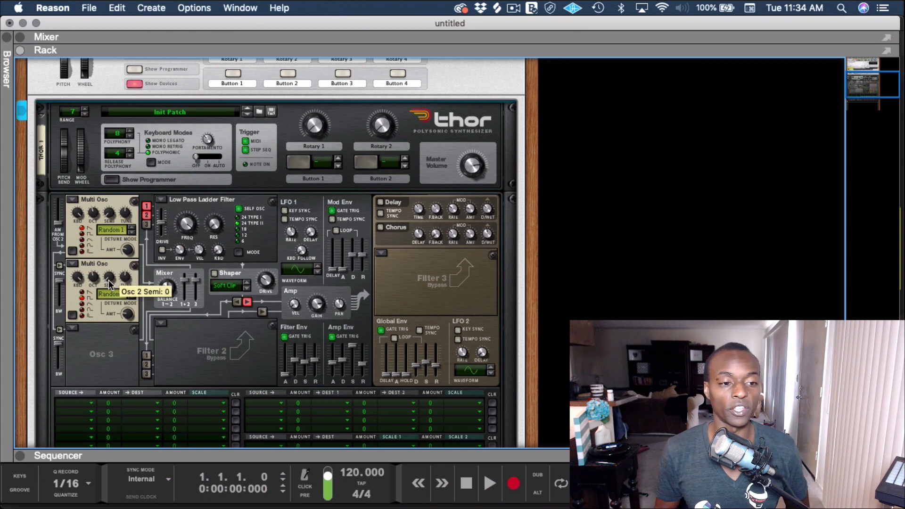
scroll(109, 284, "up", 1)
left_click_drag(109, 281, 109, 257)
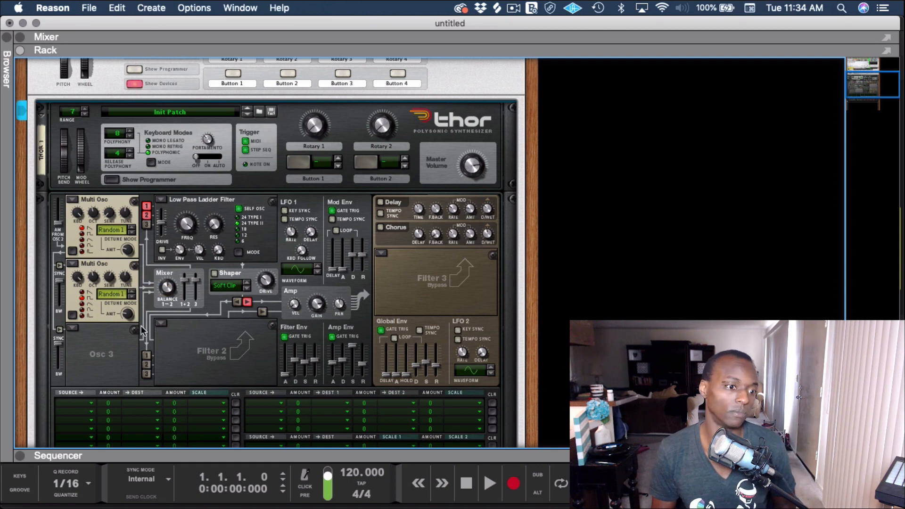
Step: Adjust the drive of the Low Pass Ladder Filter and enable Thor's Chorus effect
mouse_move(130, 322)
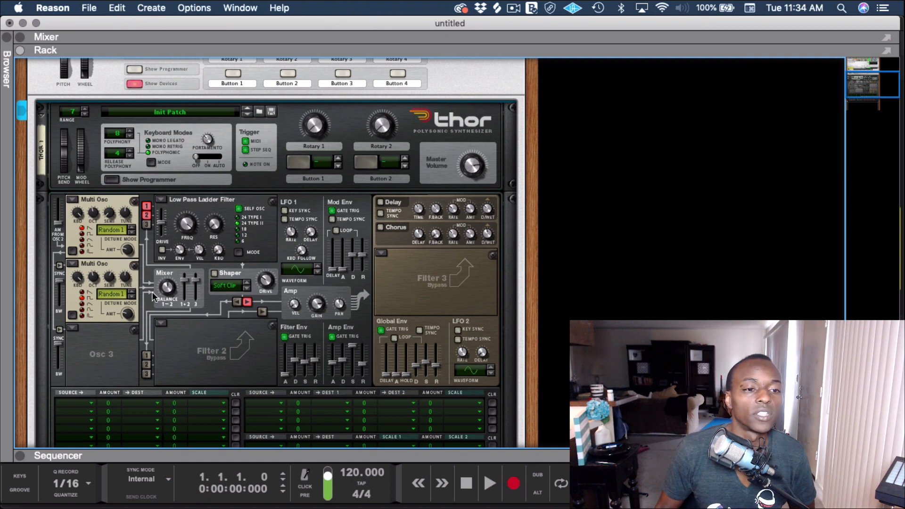
mouse_move(160, 223)
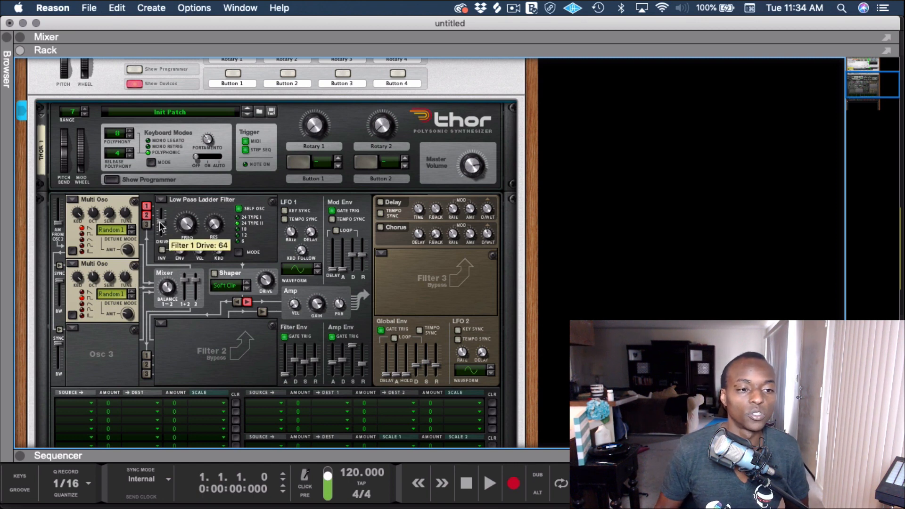
left_click_drag(161, 227, 162, 225)
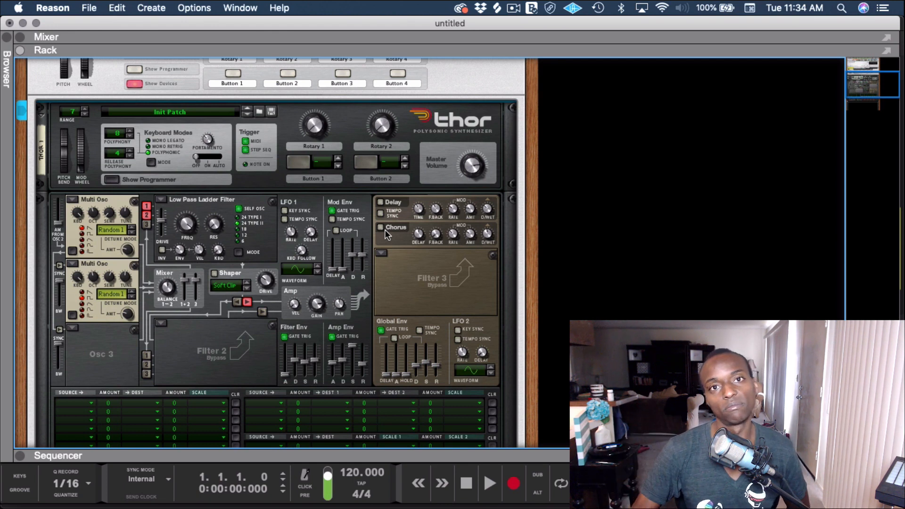
left_click(382, 230)
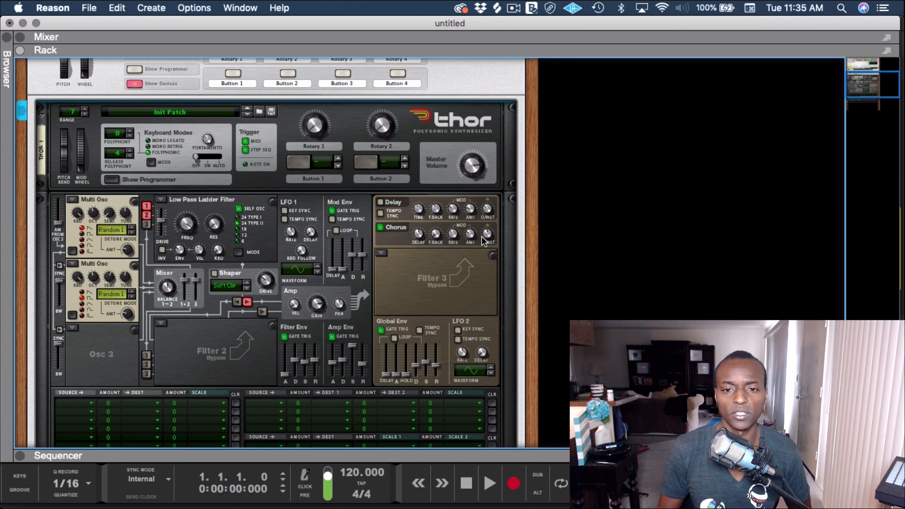
mouse_move(487, 237)
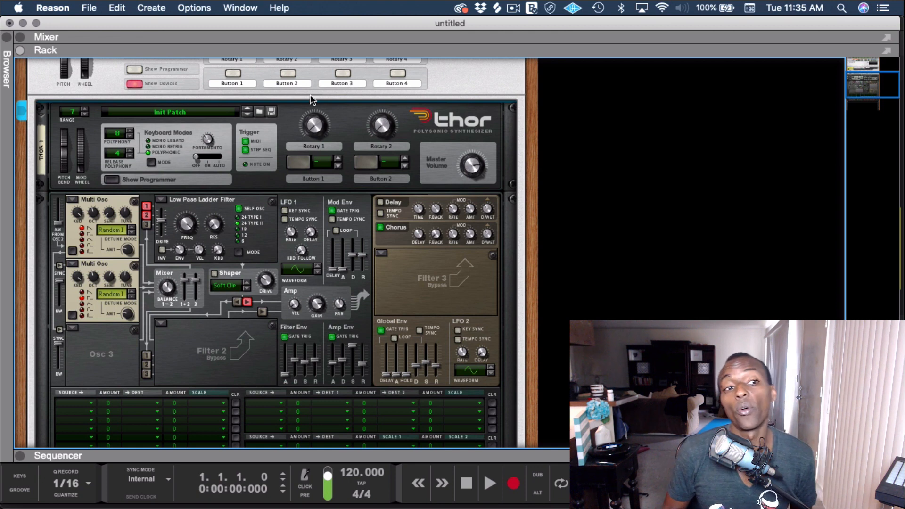
Step: Set both the polyphony and the release polyphony of Thor to 16 voices
left_click(131, 130)
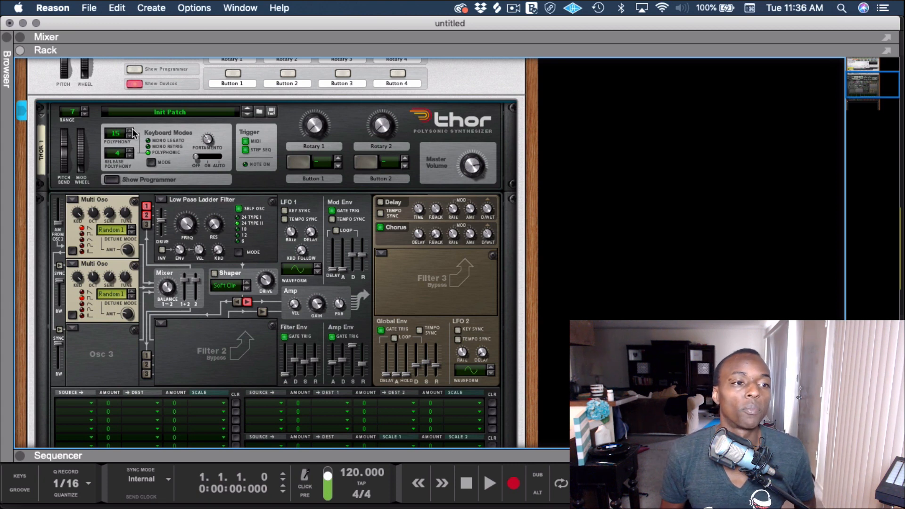
left_click(129, 151)
left_click(129, 150)
left_click(129, 151)
left_click(130, 151)
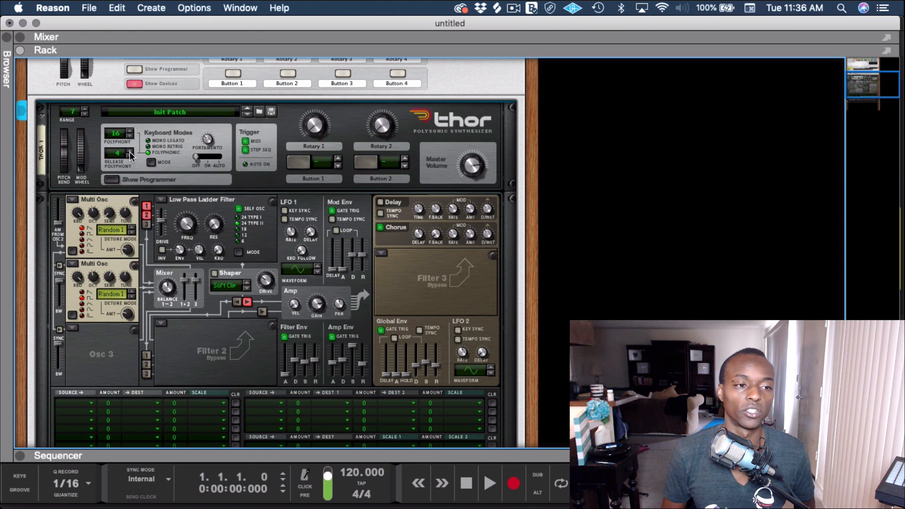
left_click(129, 151)
left_click(130, 150)
left_click(130, 151)
left_click(129, 150)
left_click(130, 150)
left_click(130, 151)
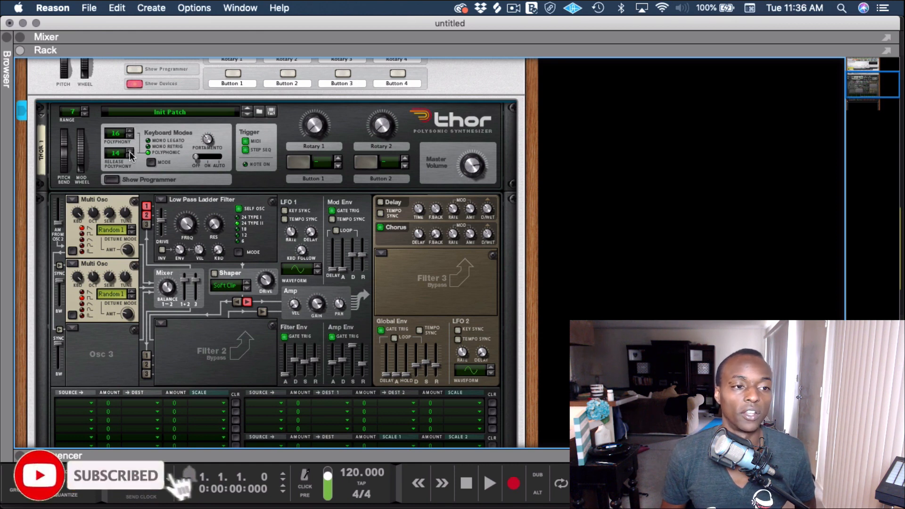
left_click(129, 151)
left_click(130, 151)
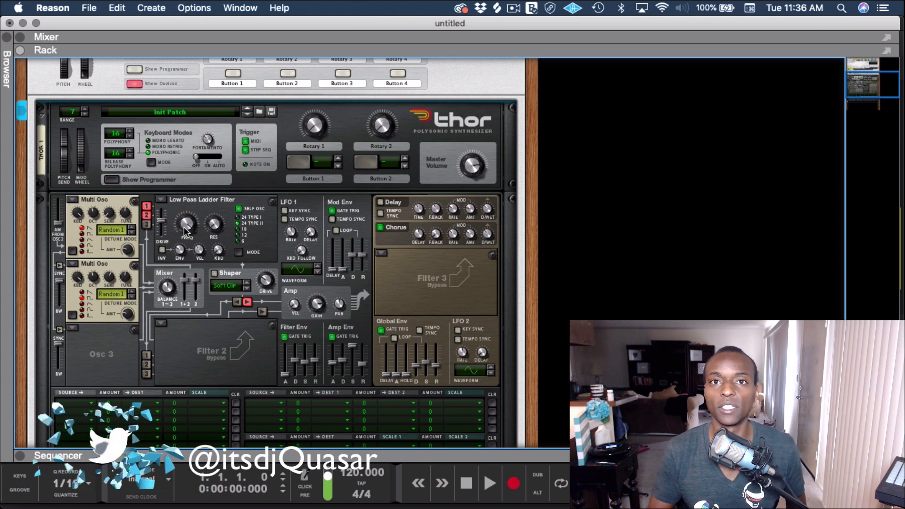
Step: Sweep the Low Pass Ladder Filter's frequency down and back up
mouse_move(184, 227)
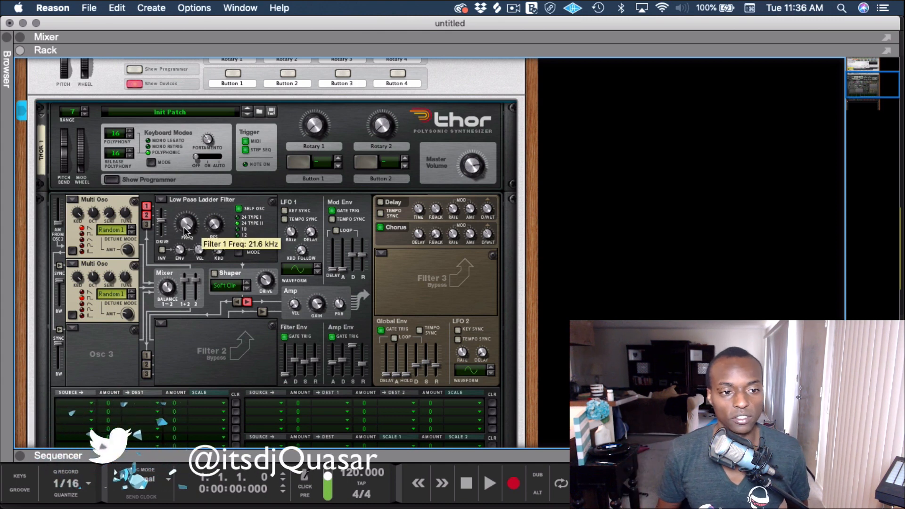
left_click_drag(184, 225, 188, 243)
left_click_drag(286, 120, 285, 53)
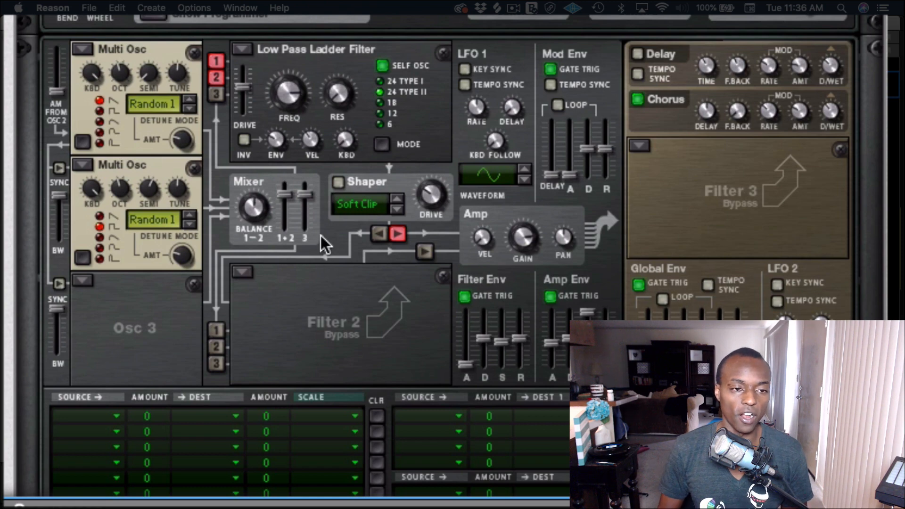
scroll(108, 374, "down", 5)
left_click(95, 268)
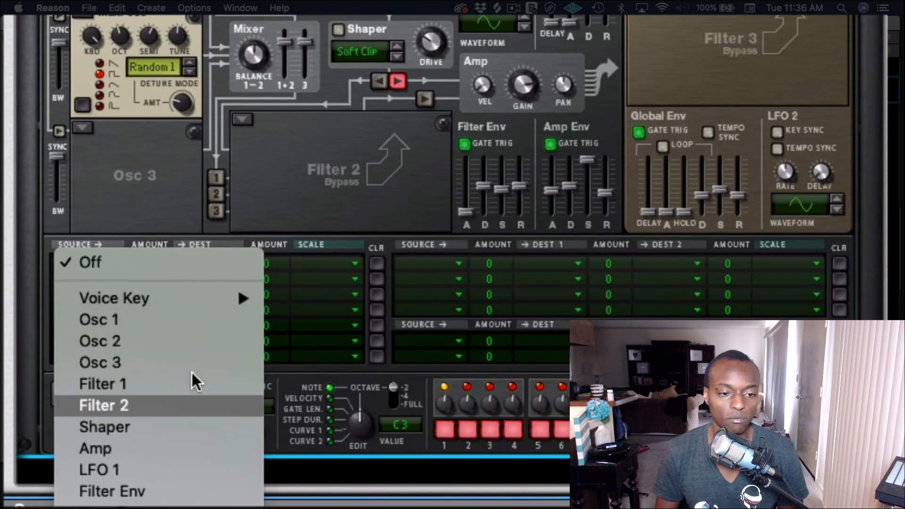
left_click(306, 130)
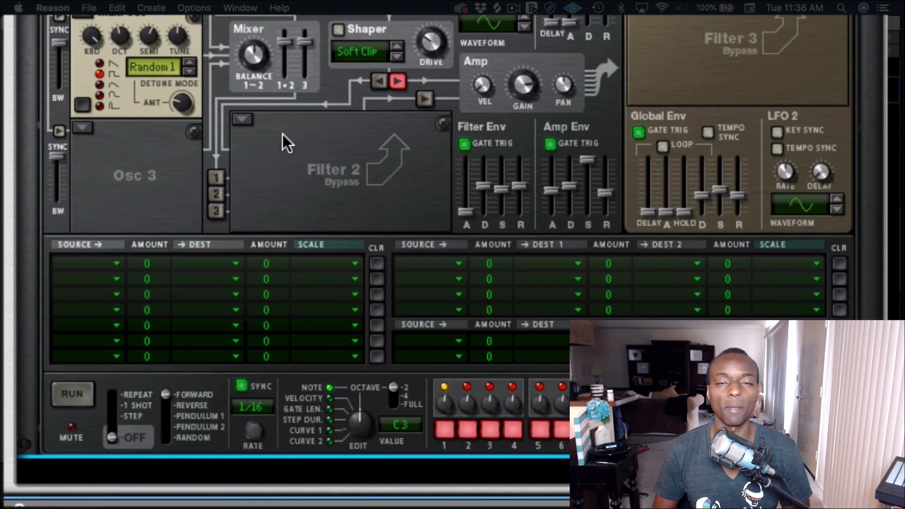
scroll(295, 131, "up", 1)
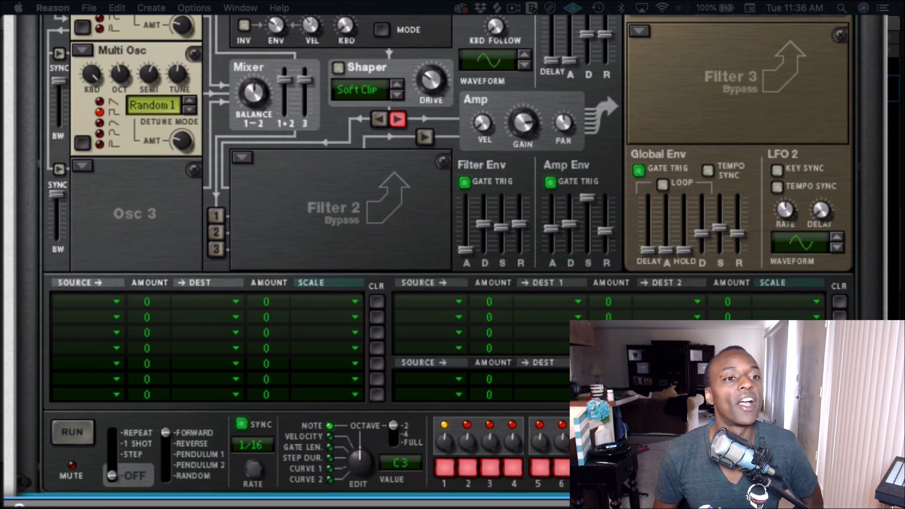
scroll(401, 125, "up", 4)
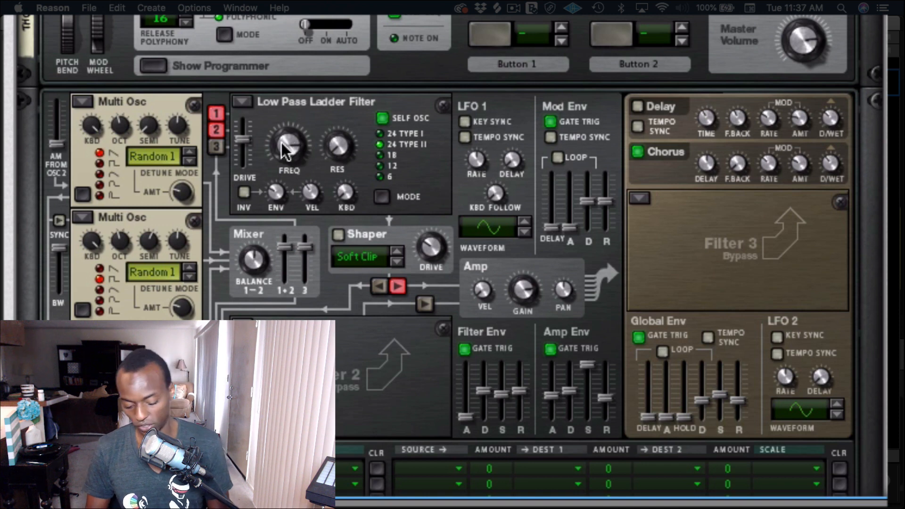
Step: Lower the Low Pass Ladder Filter's frequency to 158 Hz and adjust its envelope amount
left_click_drag(282, 142, 283, 145)
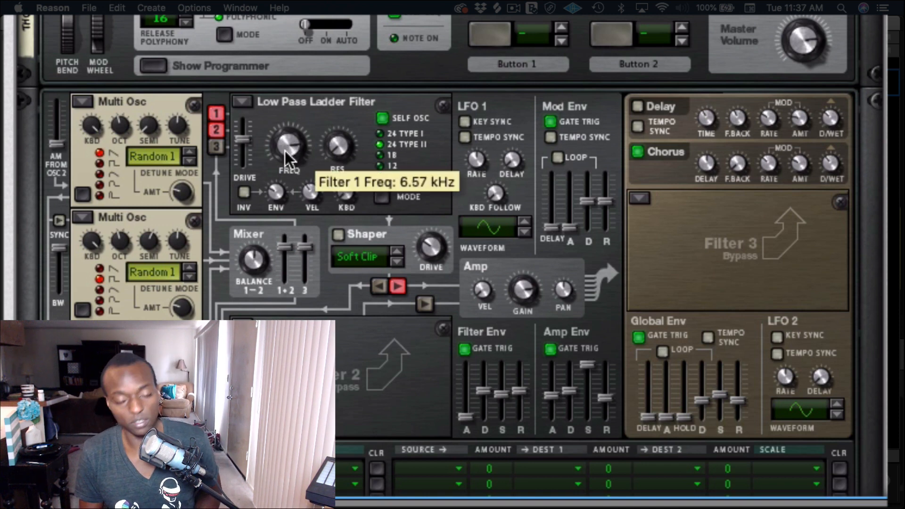
left_click_drag(282, 156, 285, 202)
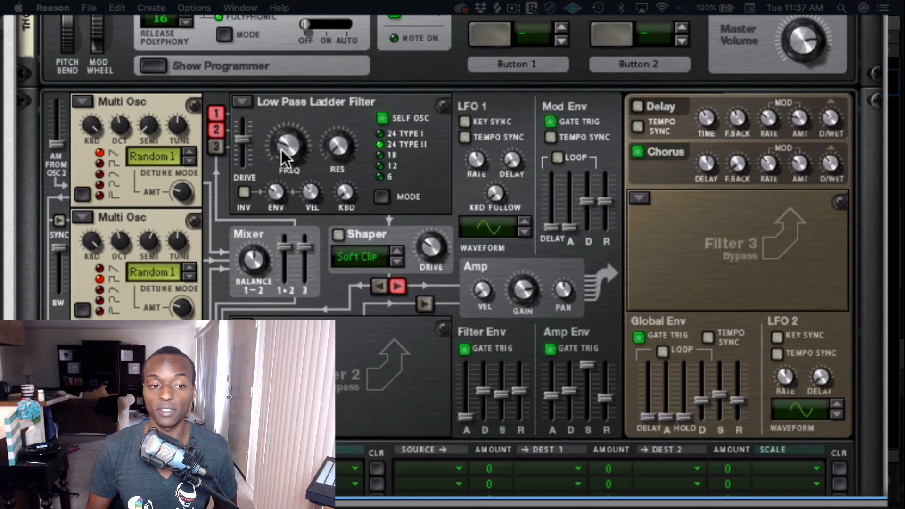
mouse_move(282, 138)
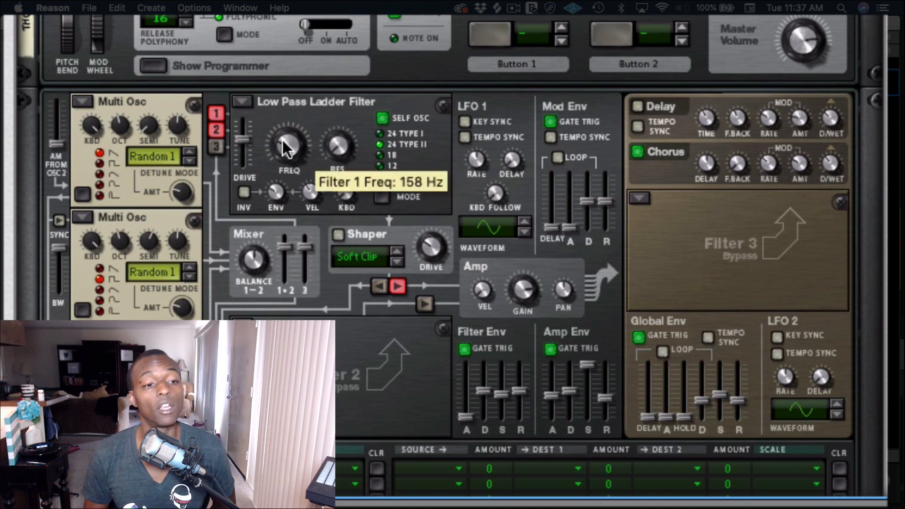
mouse_move(281, 211)
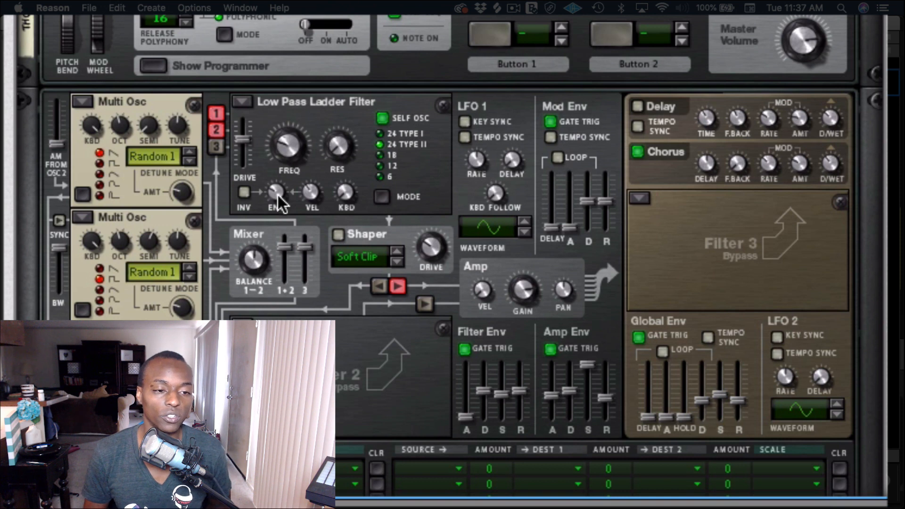
left_click_drag(278, 194, 272, 155)
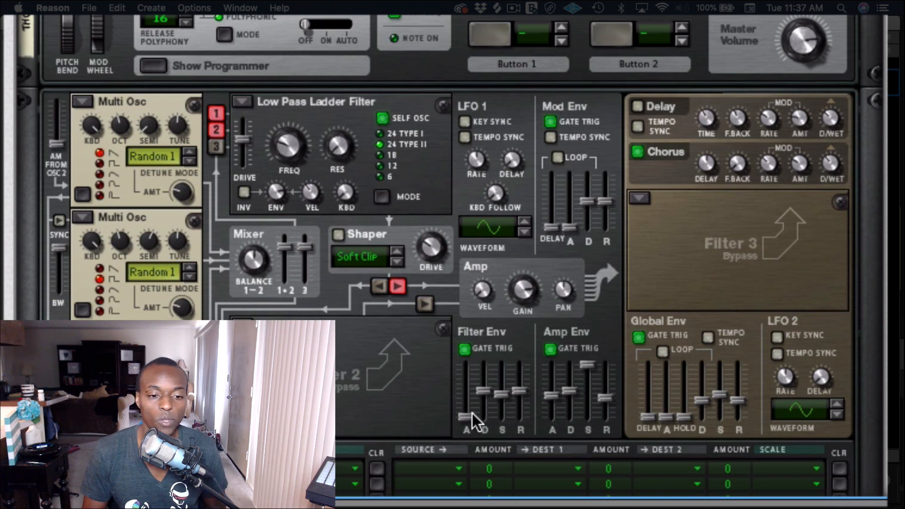
Step: Set the filter envelope's attack to about 516 ms, decay to about 7.50 s and sustain to about -11.7 dB
mouse_move(460, 409)
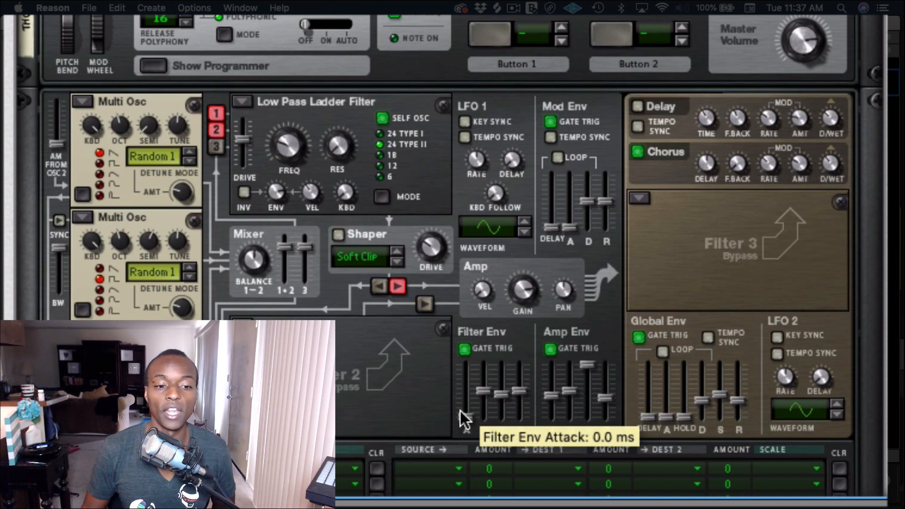
left_click_drag(462, 415, 501, 382)
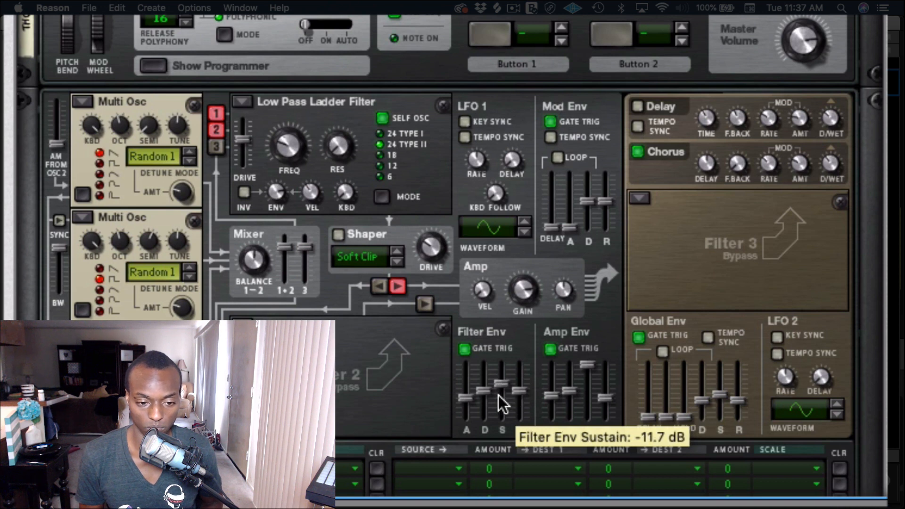
left_click_drag(484, 391, 484, 384)
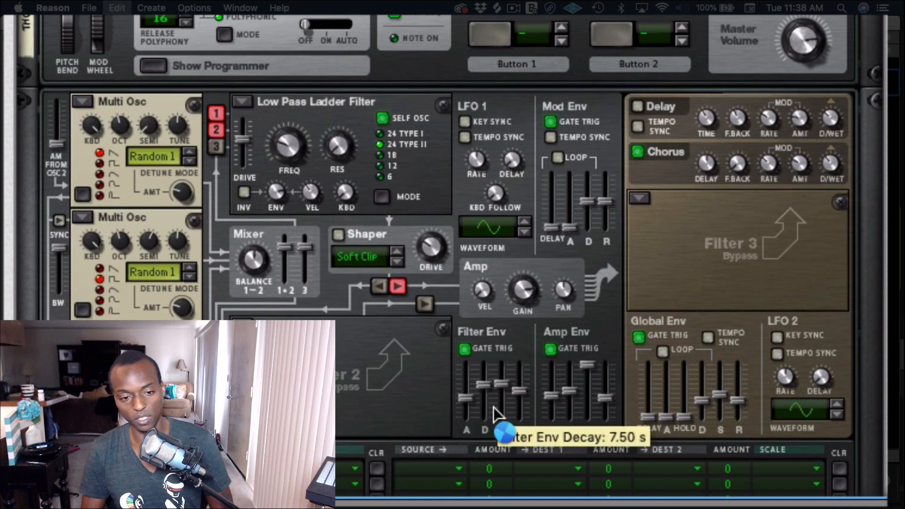
Step: Return the filter envelope's decay to its earlier level, try its sustain at maximum and reset the sustain to default
left_click_drag(491, 408, 499, 415)
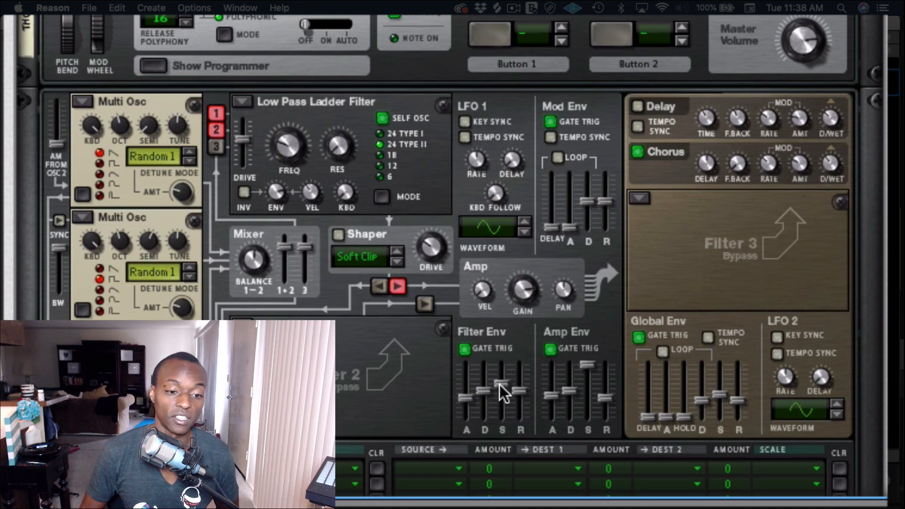
left_click_drag(499, 385, 490, 264)
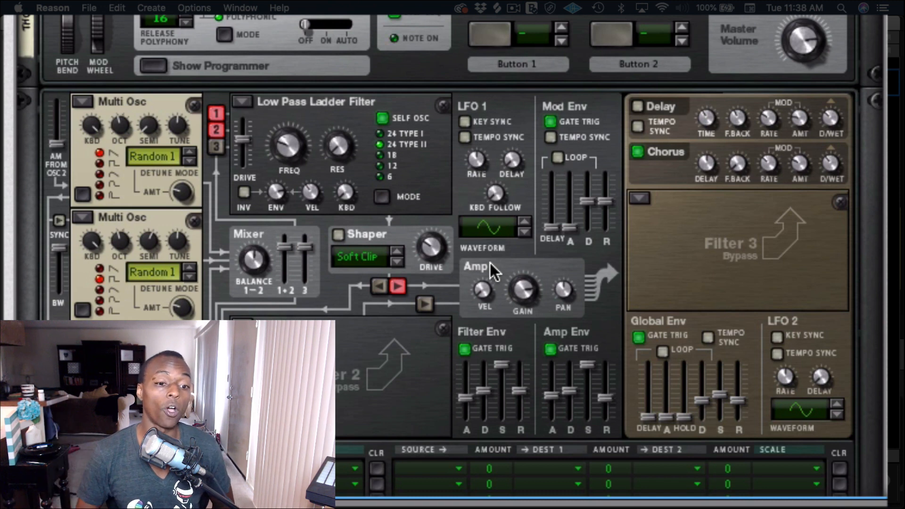
left_click(497, 360, "super")
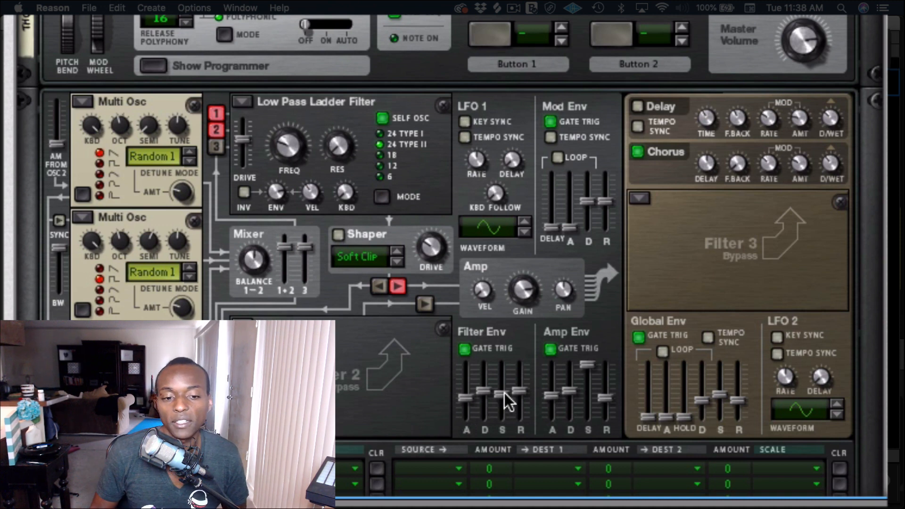
Step: Raise the filter envelope's sustain slightly and set its decay to about 9.22 s
left_click_drag(503, 395, 501, 386)
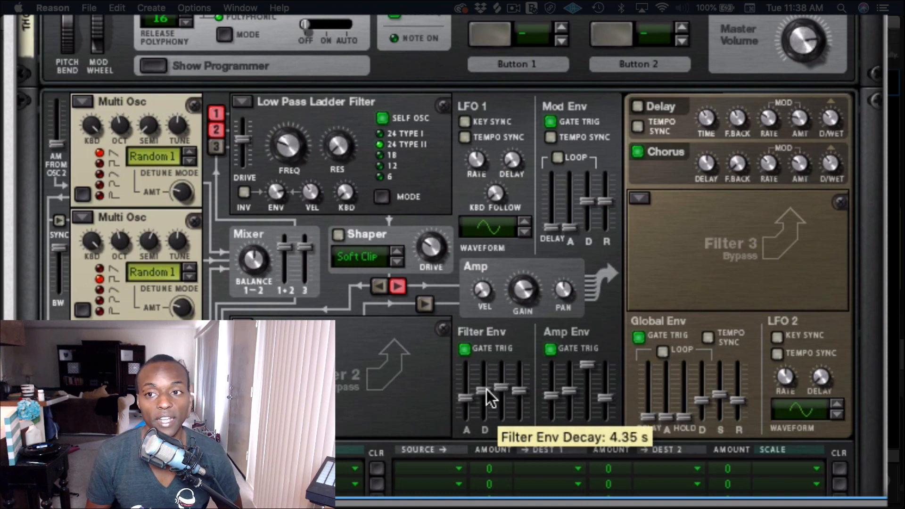
left_click_drag(486, 389, 483, 380)
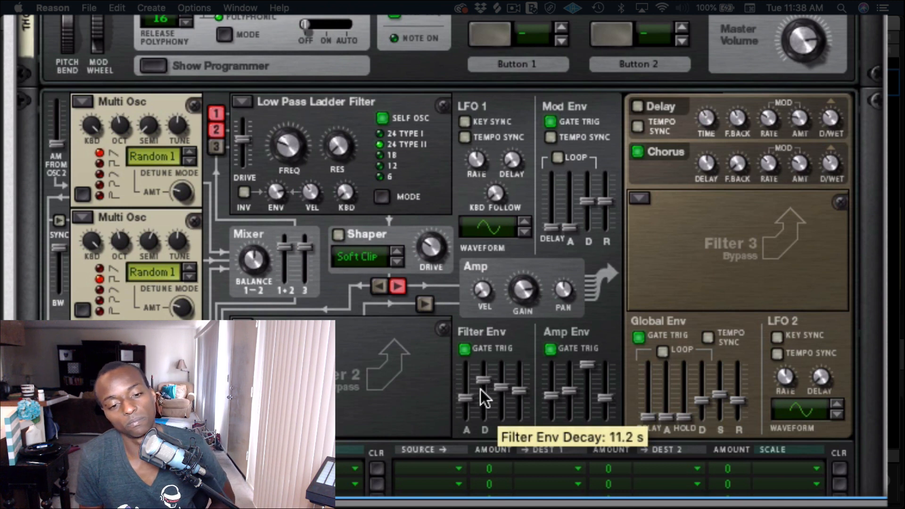
left_click_drag(481, 383, 481, 384)
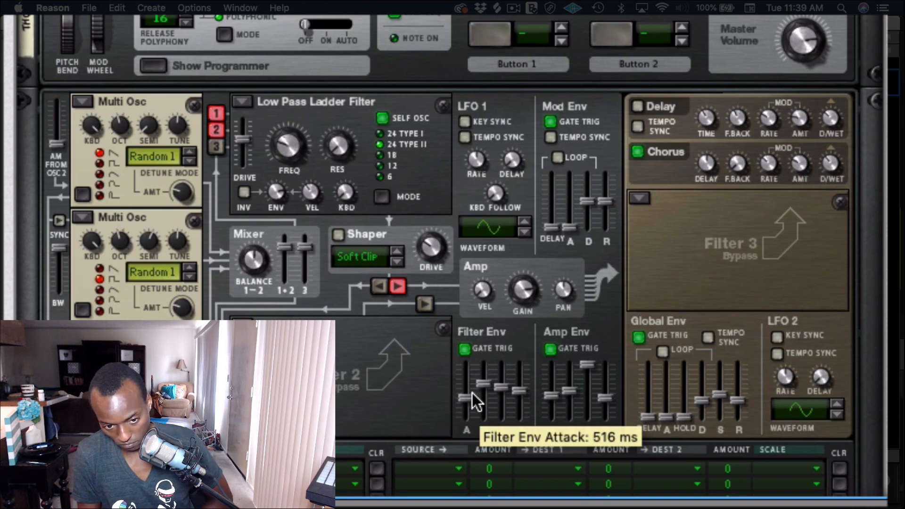
left_click_drag(480, 383, 480, 380)
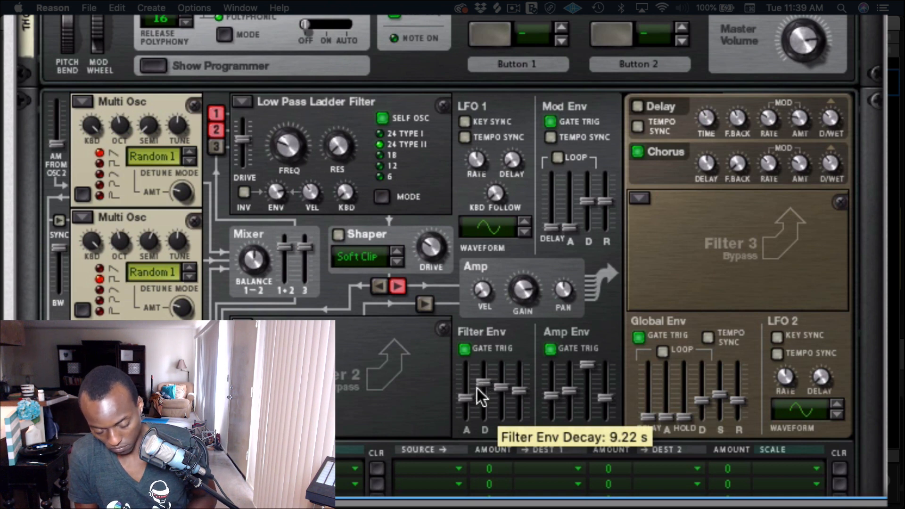
Step: Lower the filter envelope's sustain below its middle level and slightly raise its decay and attack
left_click_drag(499, 387, 500, 391)
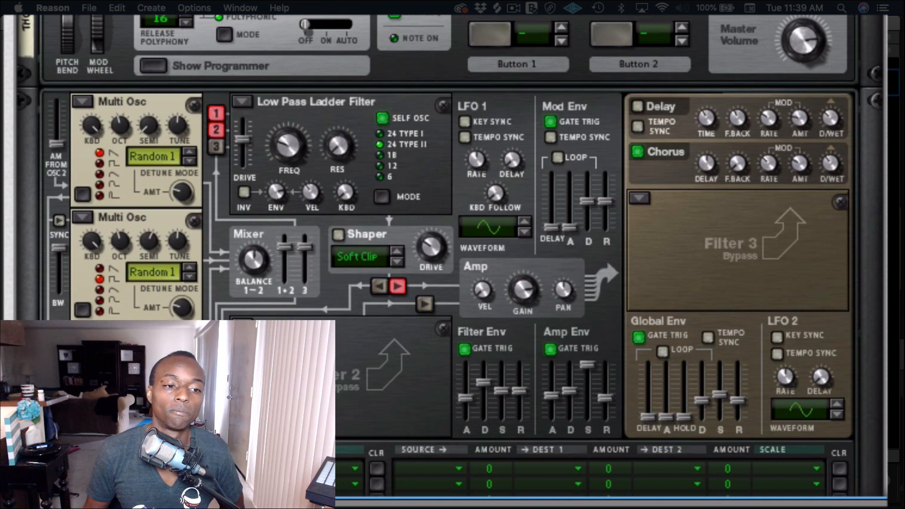
mouse_move(301, 148)
left_mouse_down()
mouse_move(293, 161)
mouse_move(293, 149)
left_mouse_up()
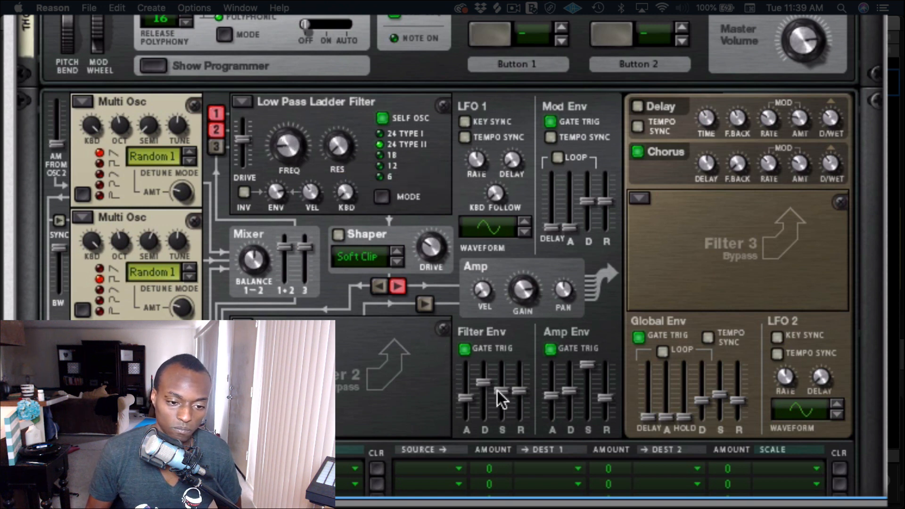
left_click_drag(496, 391, 500, 405)
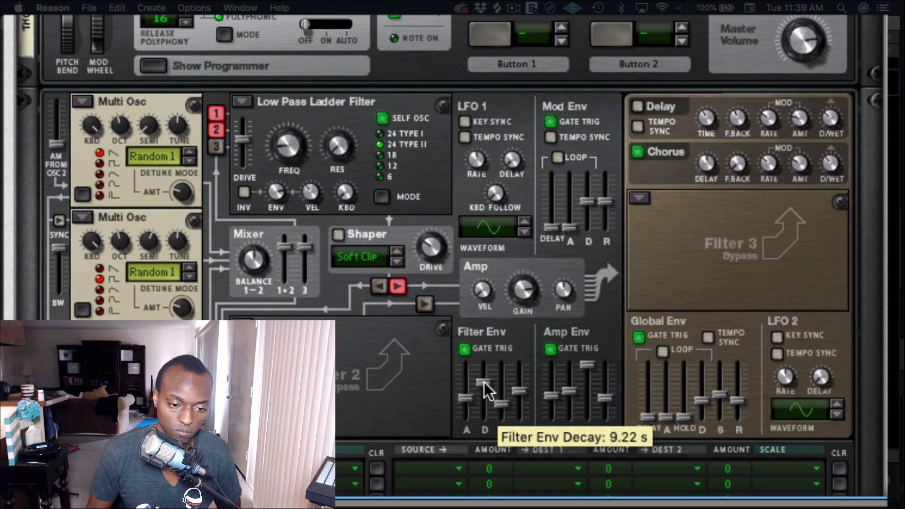
left_click_drag(485, 382, 463, 393)
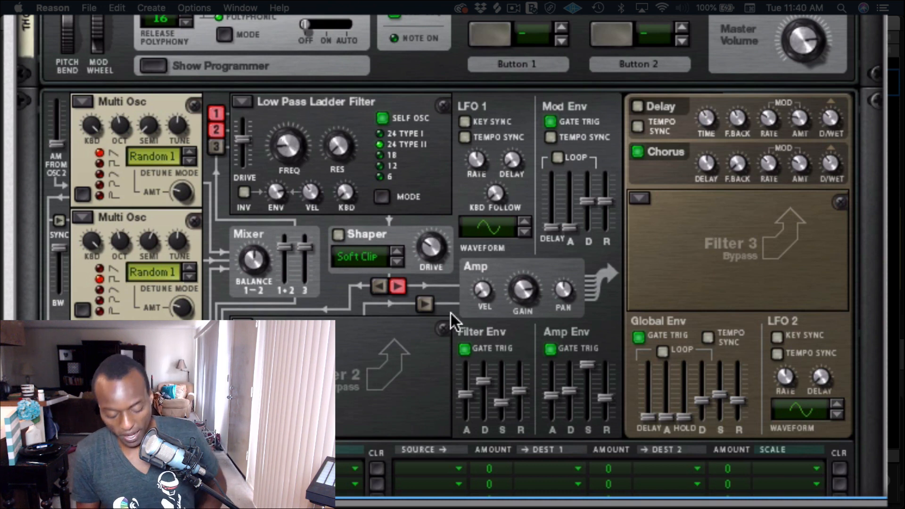
Step: Enable Thor's Delay effect with tempo sync and adjust its feedback
left_click(637, 106)
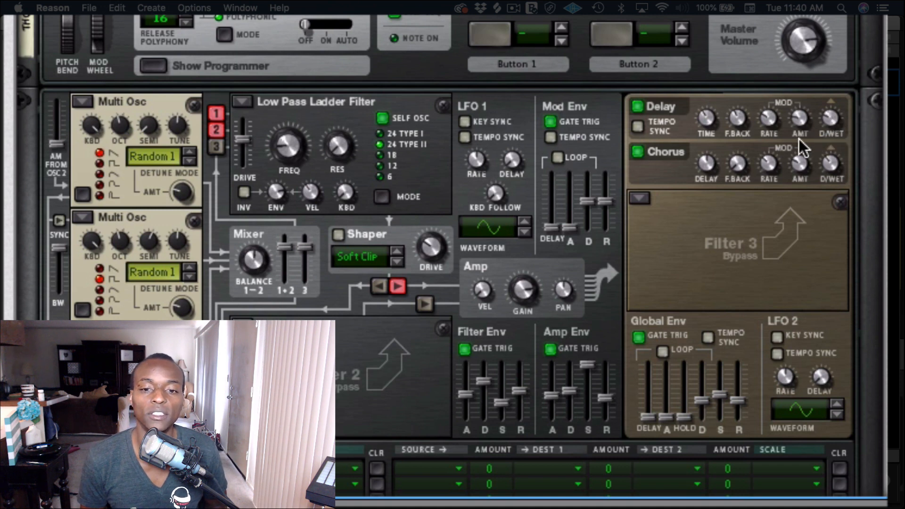
left_click_drag(738, 123, 702, 126)
left_click(638, 126)
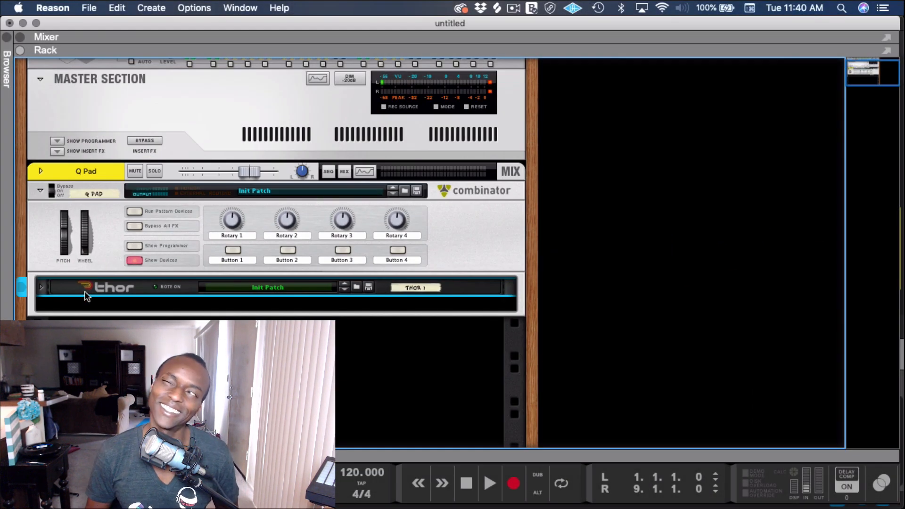
Step: Add an Audiomatic Retro Transformer effect from the browser's Effects below Thor inside the Q Pad Combinator
left_click(87, 301)
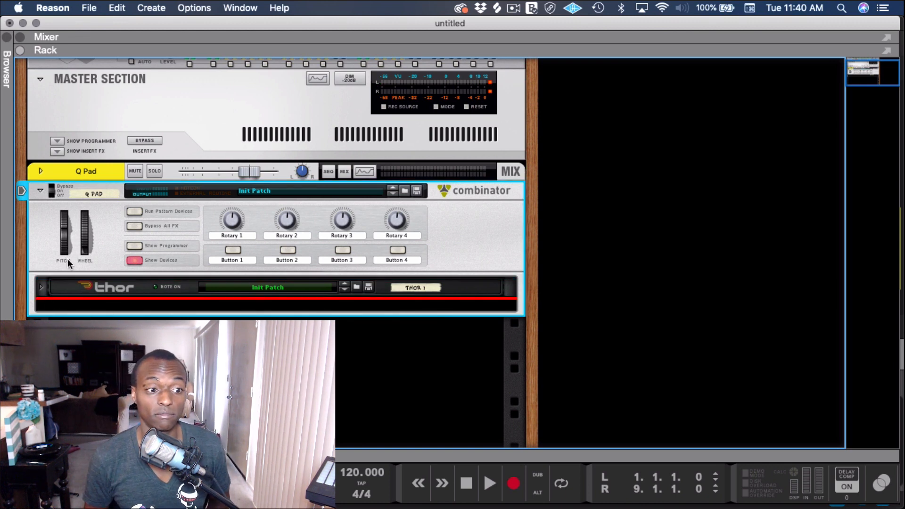
left_click(4, 50)
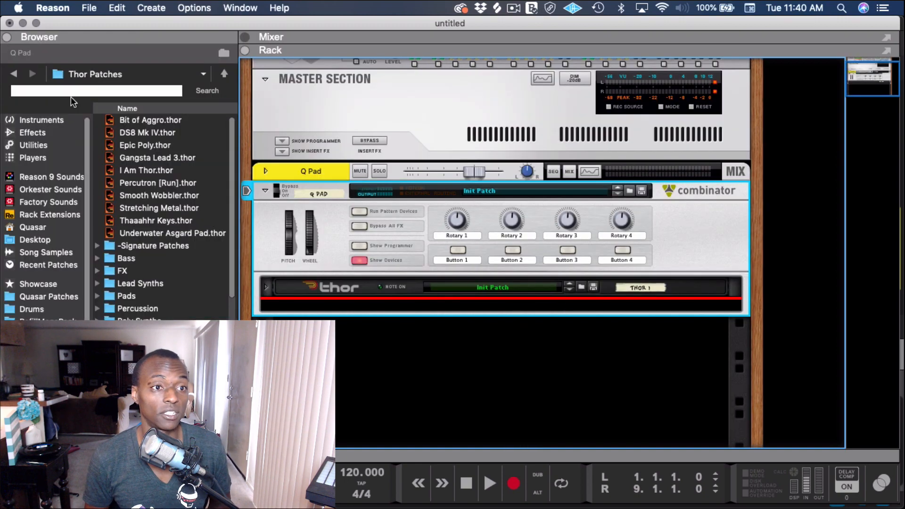
left_click(21, 120)
left_click(26, 130)
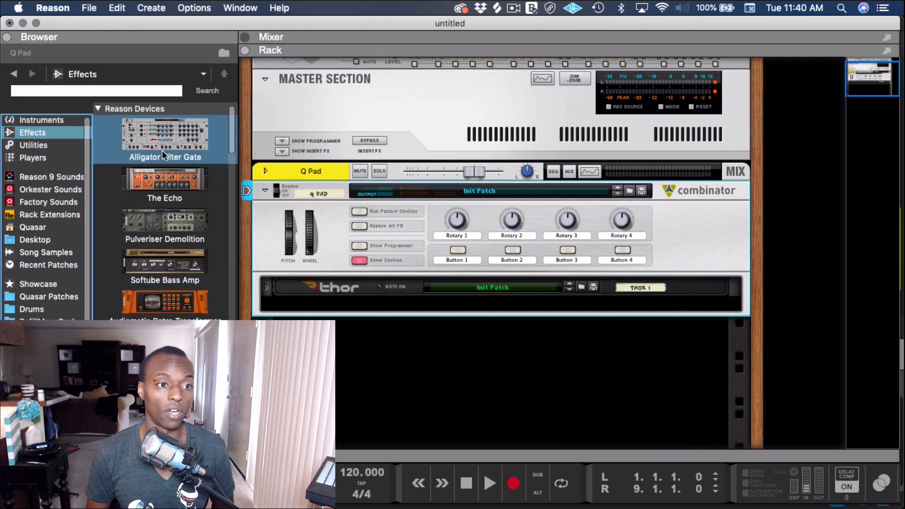
left_click(168, 201)
scroll(170, 202, "down", 3)
left_click(150, 188)
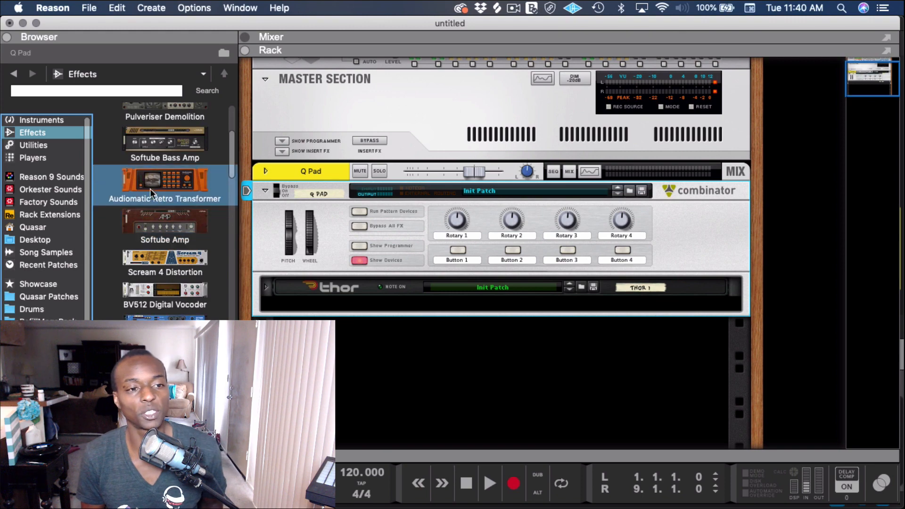
left_click_drag(150, 180, 423, 300)
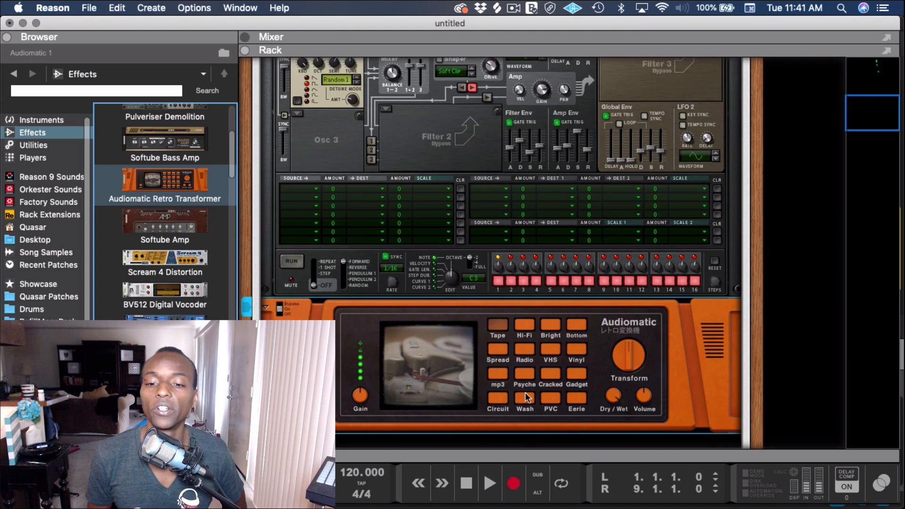
Step: Audition Audiomatic's Vinyl and Gadget presets, adjust the Transform and Dry/Wet amounts, and switch to the Circuit preset
left_click(576, 350)
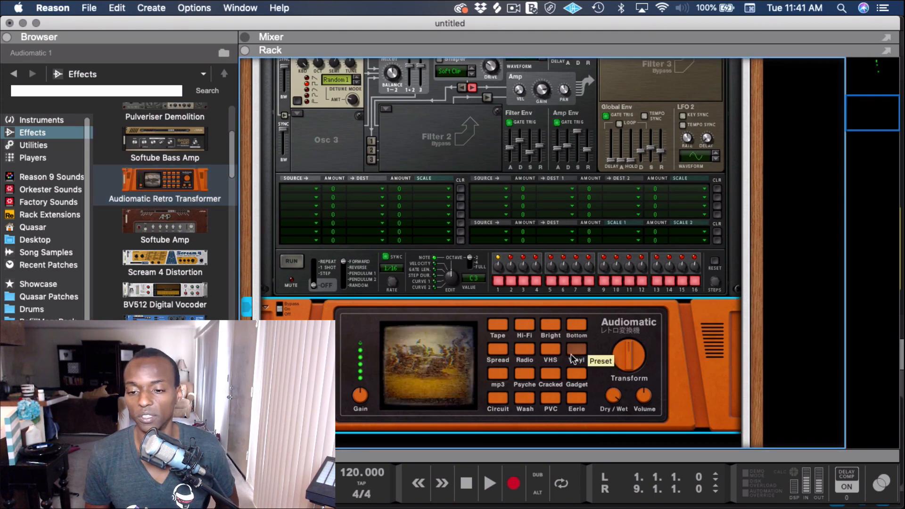
left_click(576, 372)
left_click_drag(625, 358, 625, 347)
left_click_drag(612, 403, 607, 415)
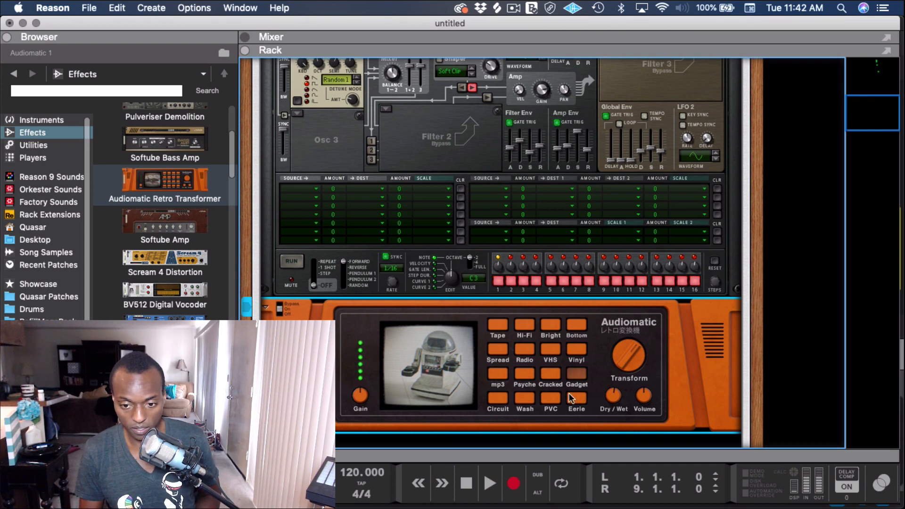
left_click(496, 399)
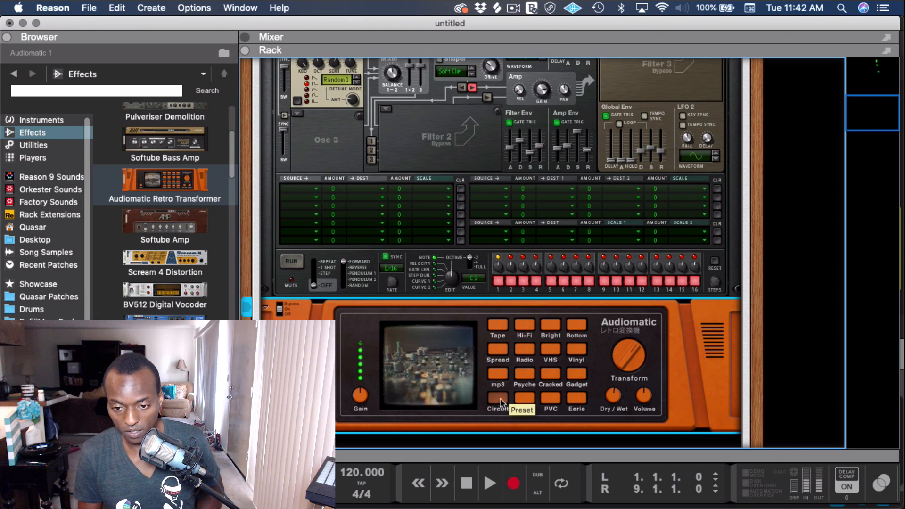
Step: Adjust Audiomatic's Transform and Dry/Wet amounts and switch it to the Radio preset
left_click_drag(634, 357, 609, 409)
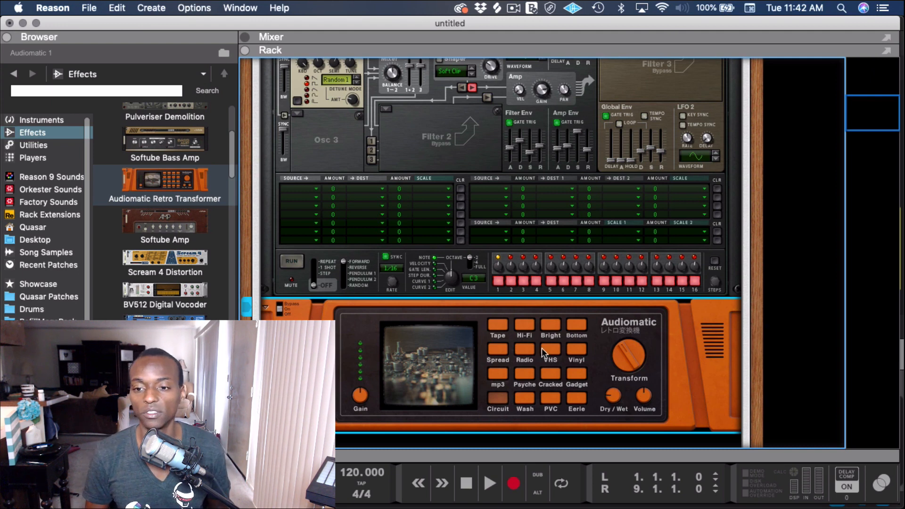
left_click(524, 349)
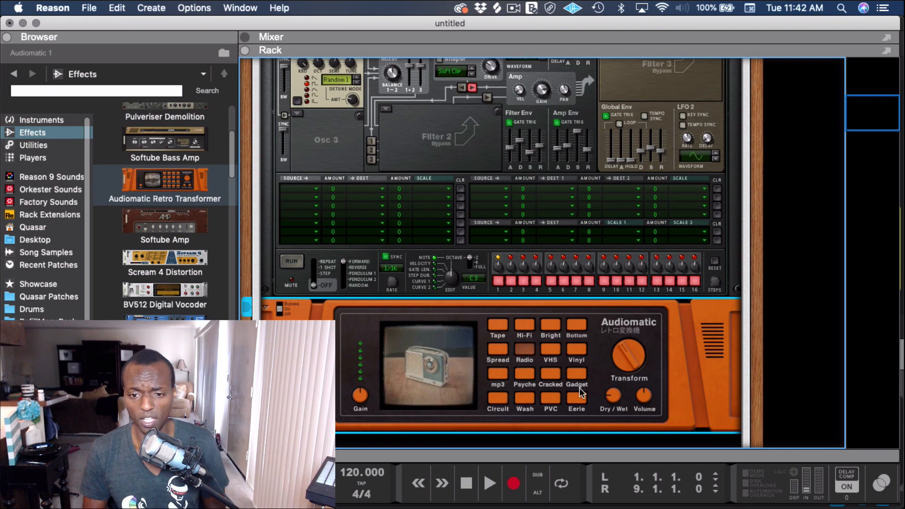
Step: Delete the Audiomatic Retro Transformer from the Q Pad Combinator
scroll(578, 387, "down", 1)
scroll(579, 387, "up", 10)
scroll(339, 401, "down", 10)
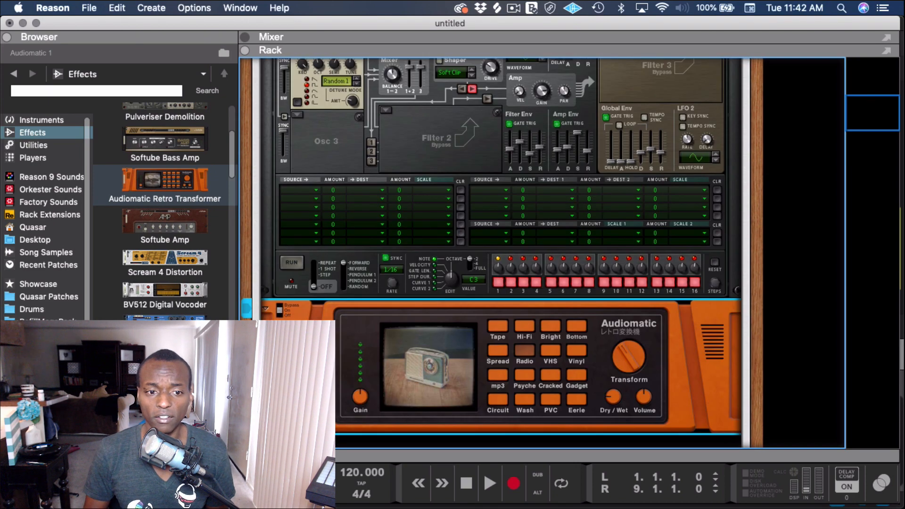
key("BackSpace")
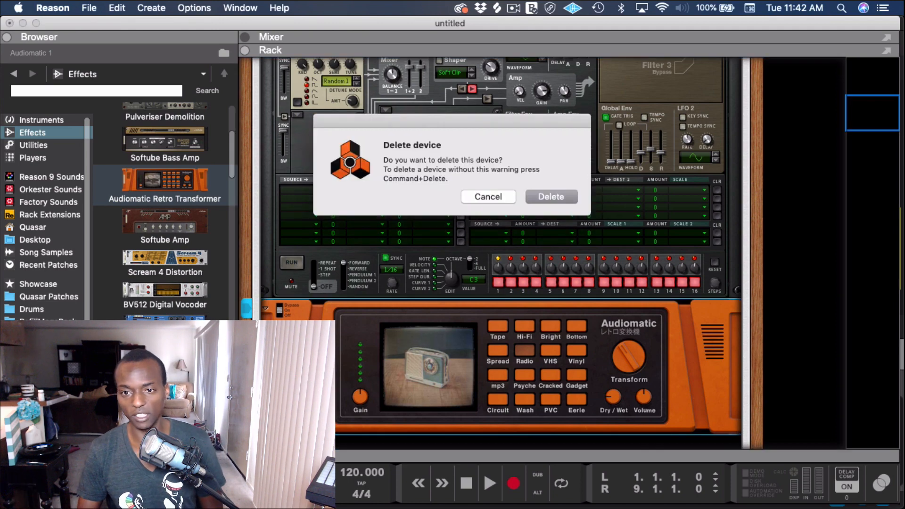
left_click(540, 196)
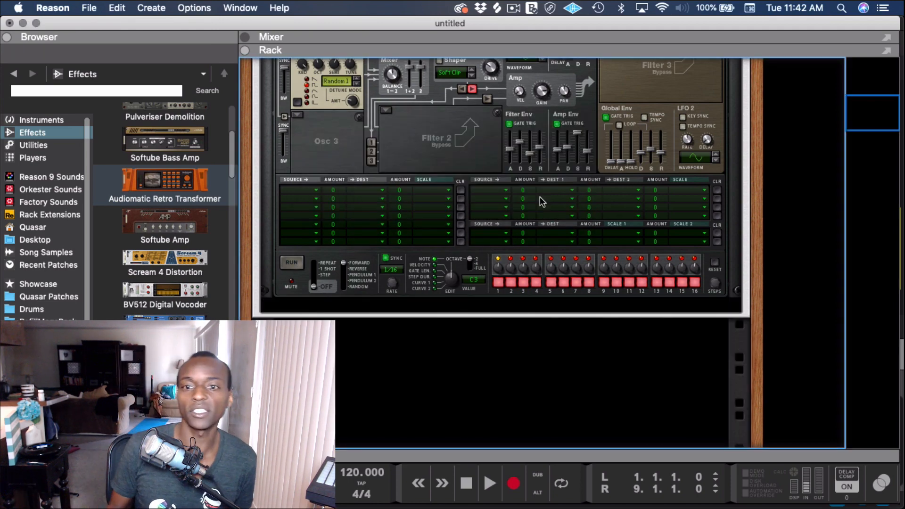
Step: Examine Thor's oscillator, filter, shaper, envelope and effects sections for parameters worth controlling
scroll(523, 199, "up", 9)
scroll(523, 199, "down", 5)
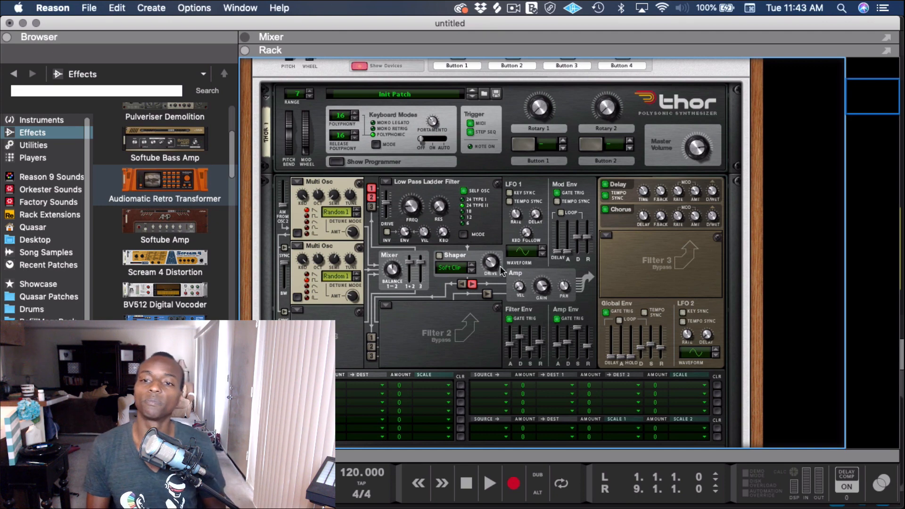
scroll(500, 269, "down", 5)
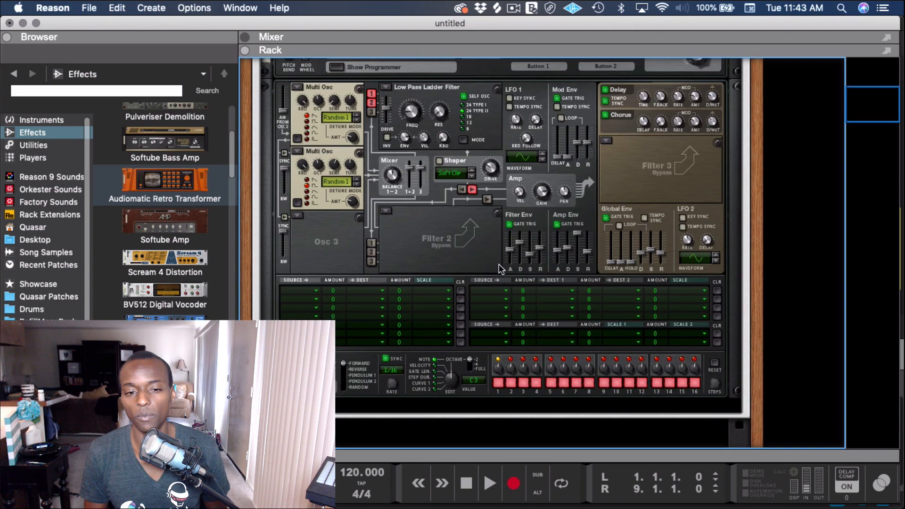
scroll(499, 269, "up", 7)
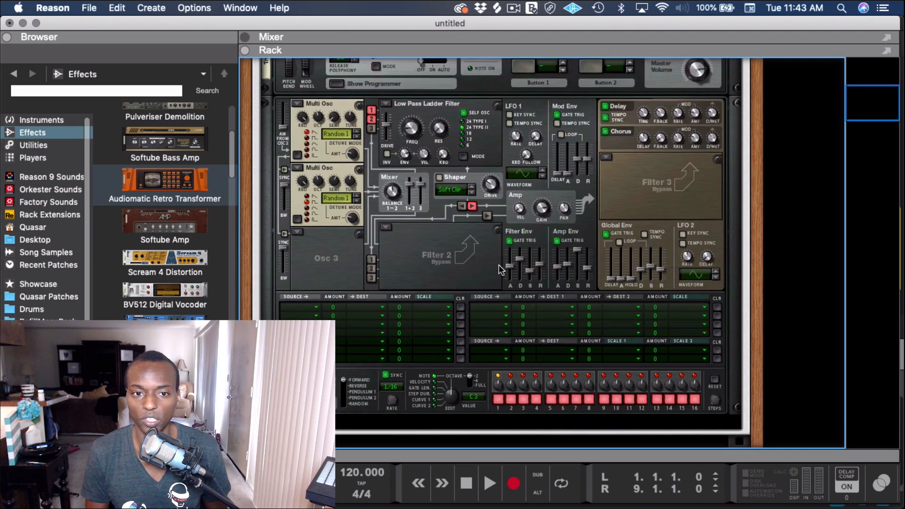
scroll(498, 262, "down", 1)
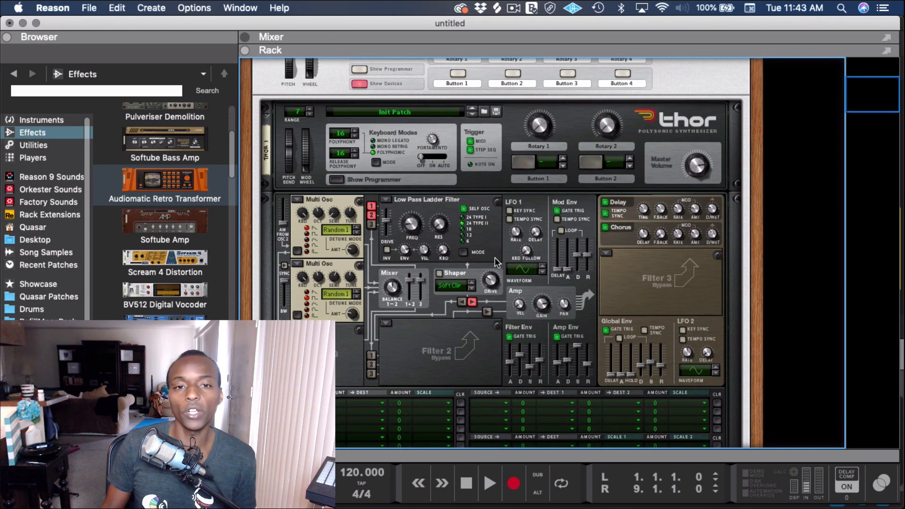
scroll(494, 257, "down", 1)
scroll(493, 264, "down", 1)
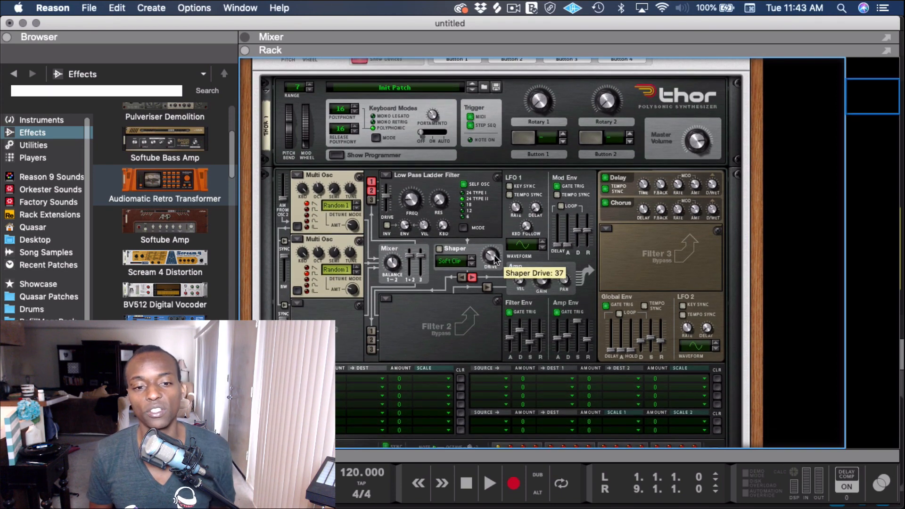
scroll(453, 287, "down", 1)
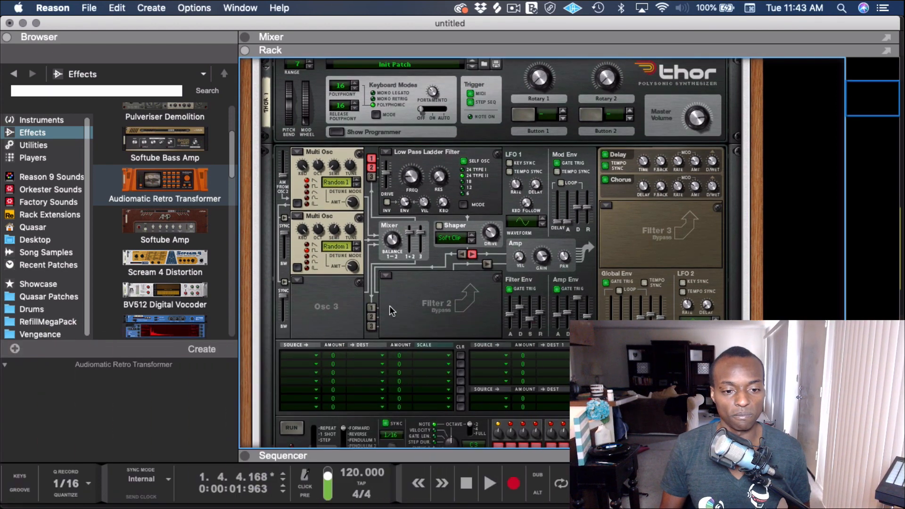
Step: Set Rotary 1 as the source of the first row in Thor's modulation matrix
left_click(299, 355)
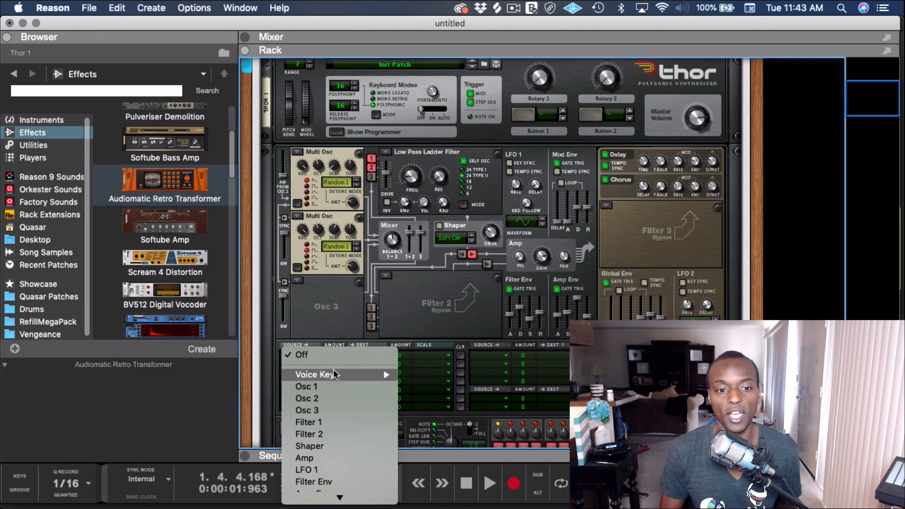
scroll(338, 403, "down", 4)
scroll(338, 471, "down", 3)
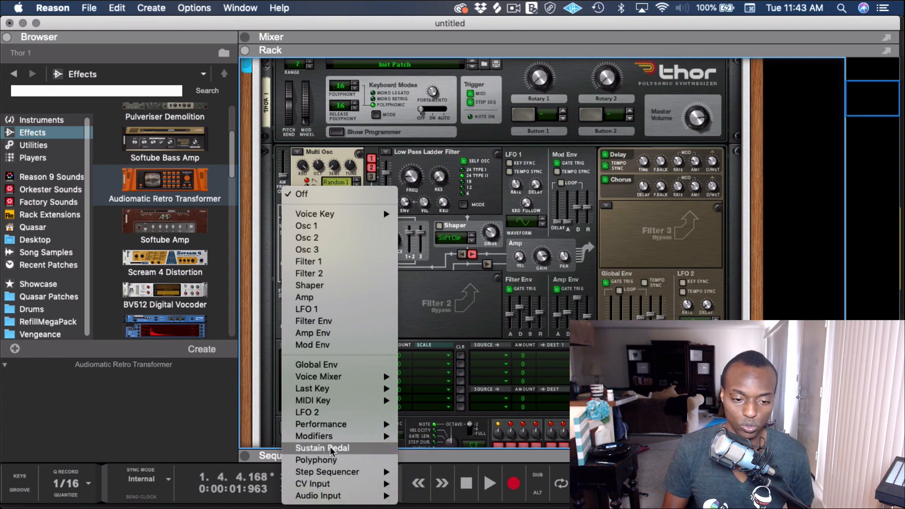
mouse_move(333, 436)
left_click(426, 436)
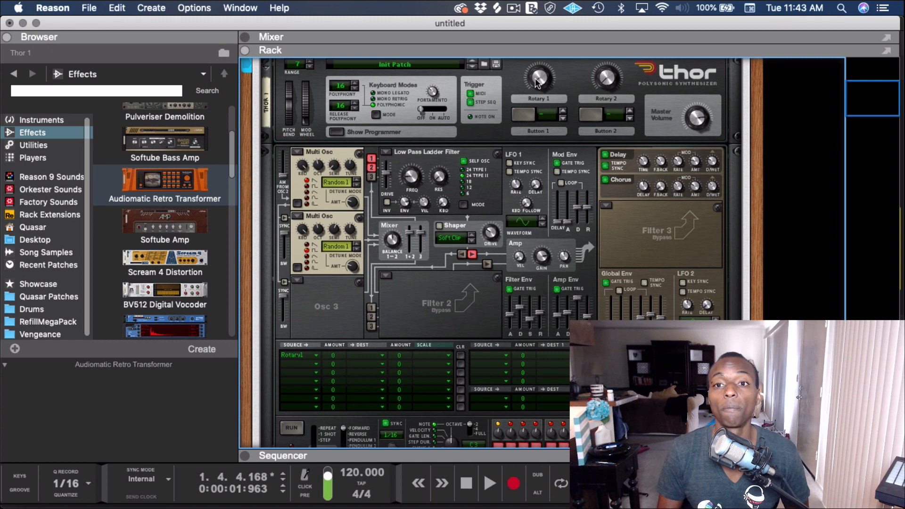
Step: Set the Rotary 1 modulation amount to 100 and its destination to Filter 1 Frequency
left_click_drag(330, 358, 306, 229)
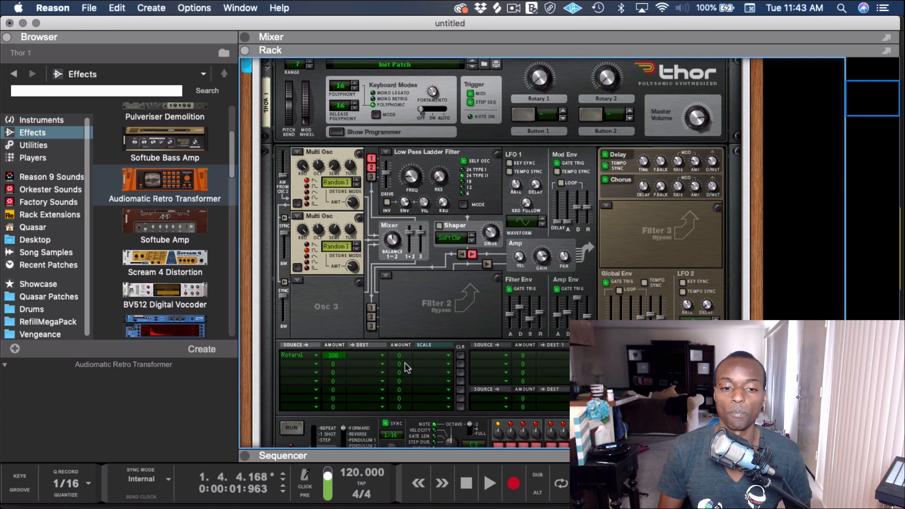
left_click(377, 357)
mouse_move(385, 481)
scroll(383, 480, "down", 3)
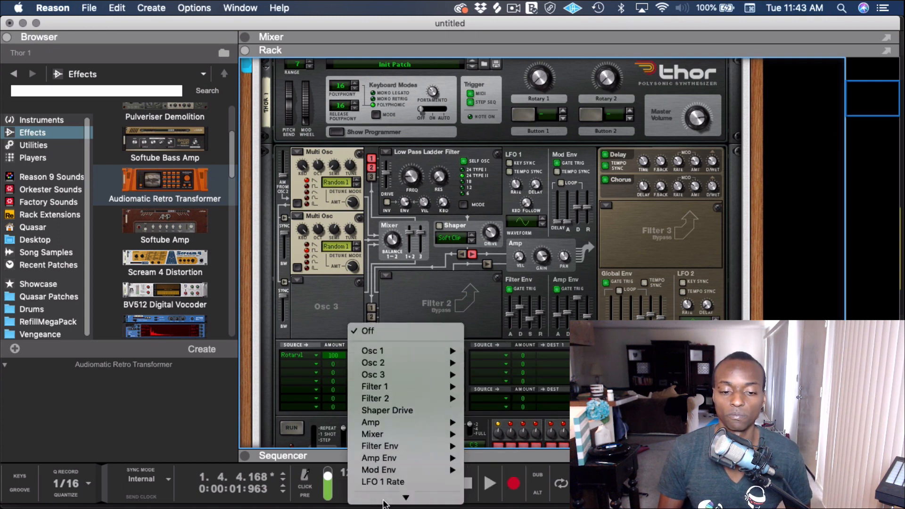
mouse_move(386, 329)
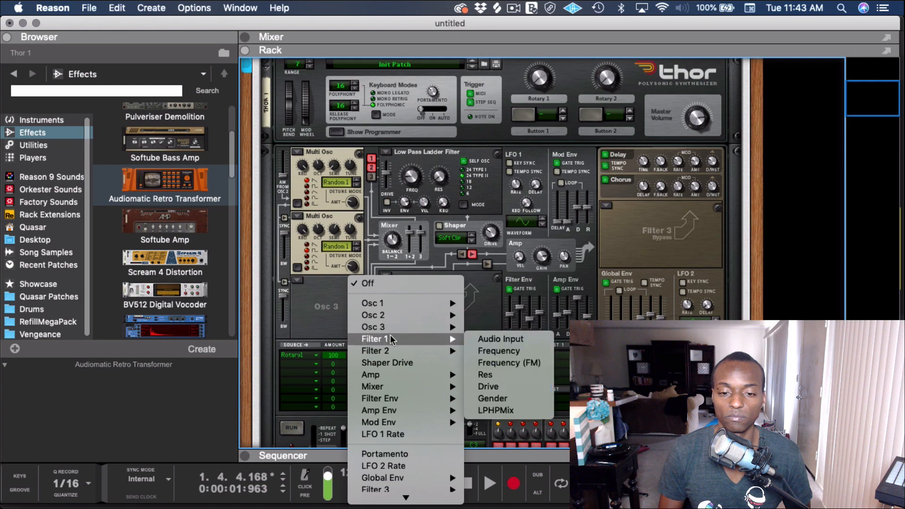
left_click(486, 351)
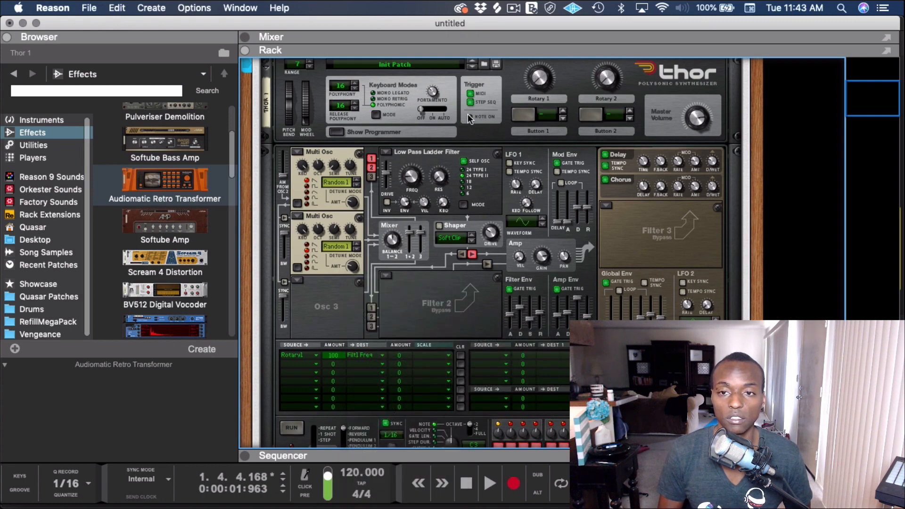
scroll(545, 169, "up", 1)
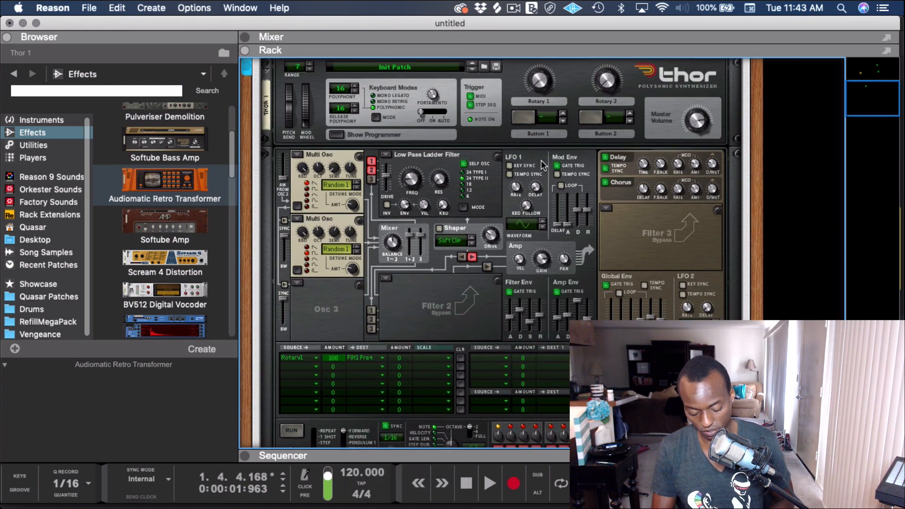
scroll(554, 99, "up", 10)
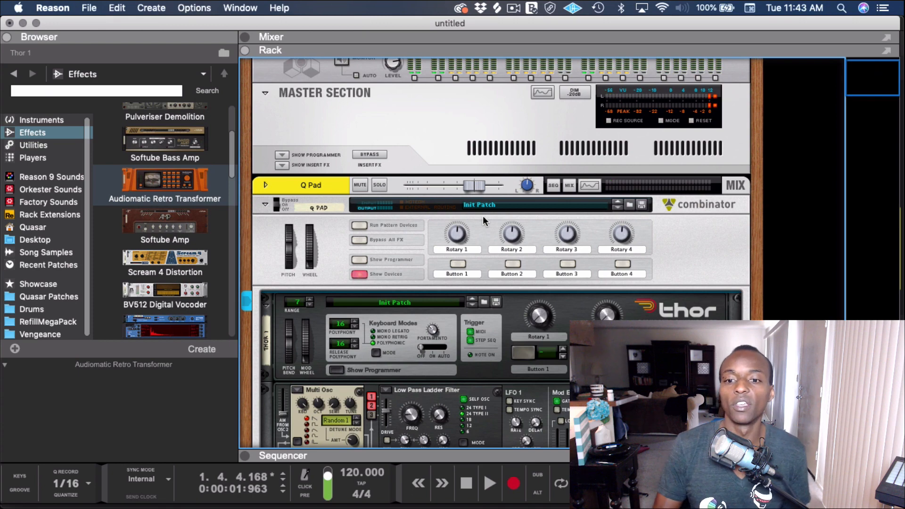
scroll(531, 245, "down", 5)
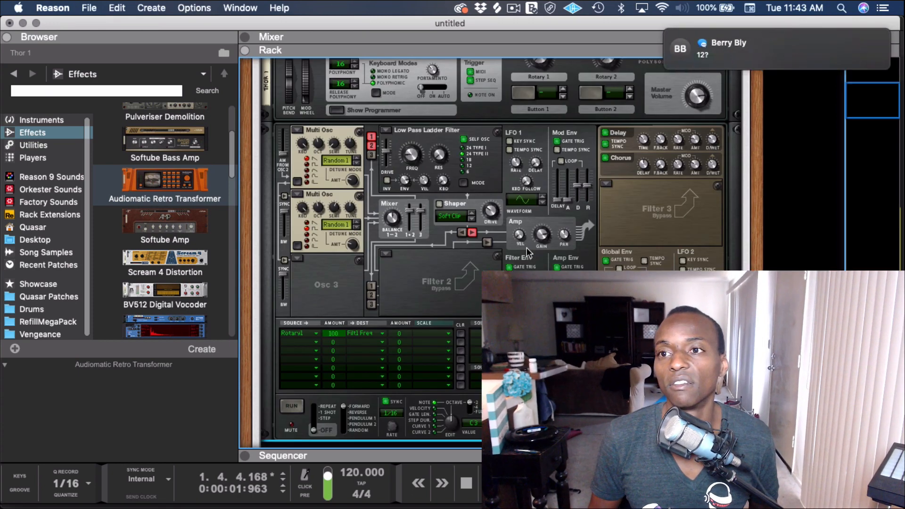